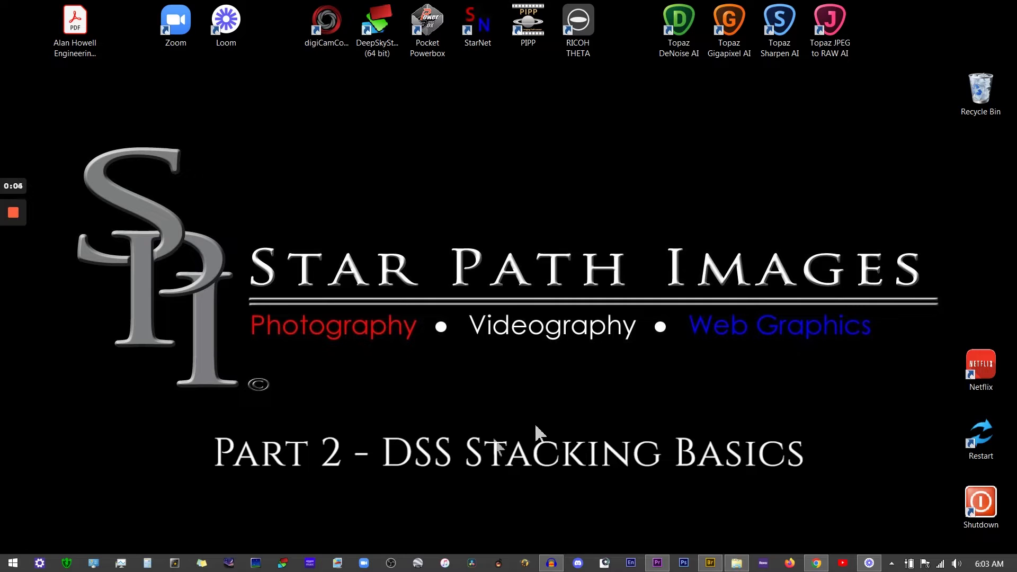
# Step: Launch DeepSkyStacker 4.2.6 from its taskbar icon
pyautogui.click(285, 564)
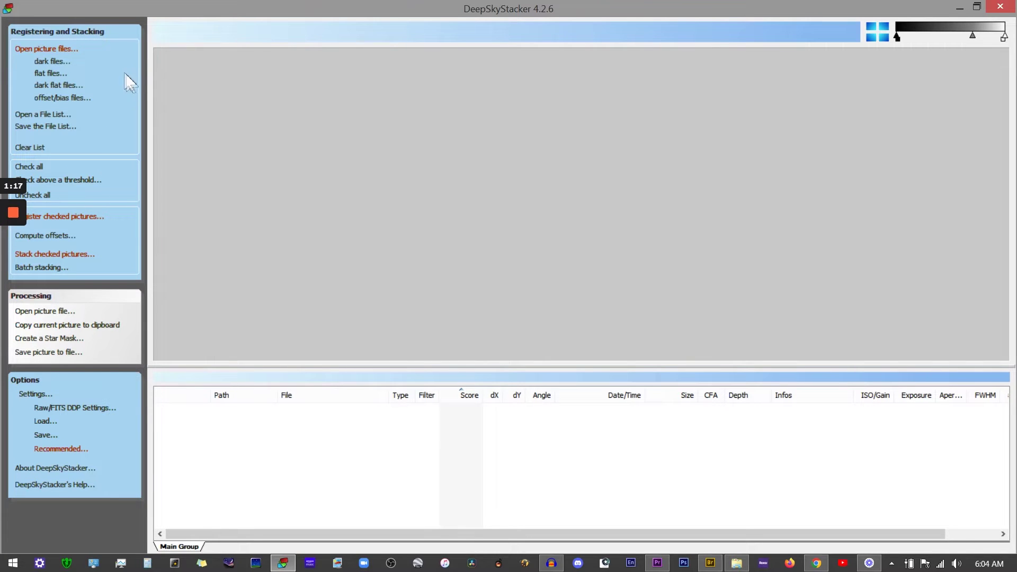
# Step: Open the light-frame file browser showing the Soul Nebula 10-6-2022 DNG files
pyautogui.click(71, 48)
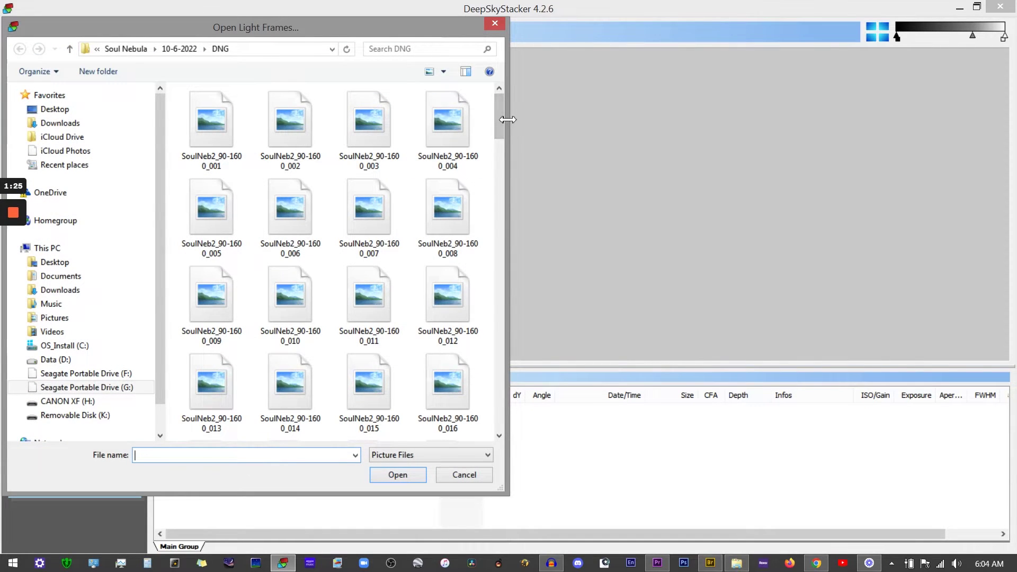
# Step: Widen the browser, select light frames 001 through 120, then cancel without loading them
pyautogui.moveTo(508, 119); pyautogui.dragTo(597, 119)
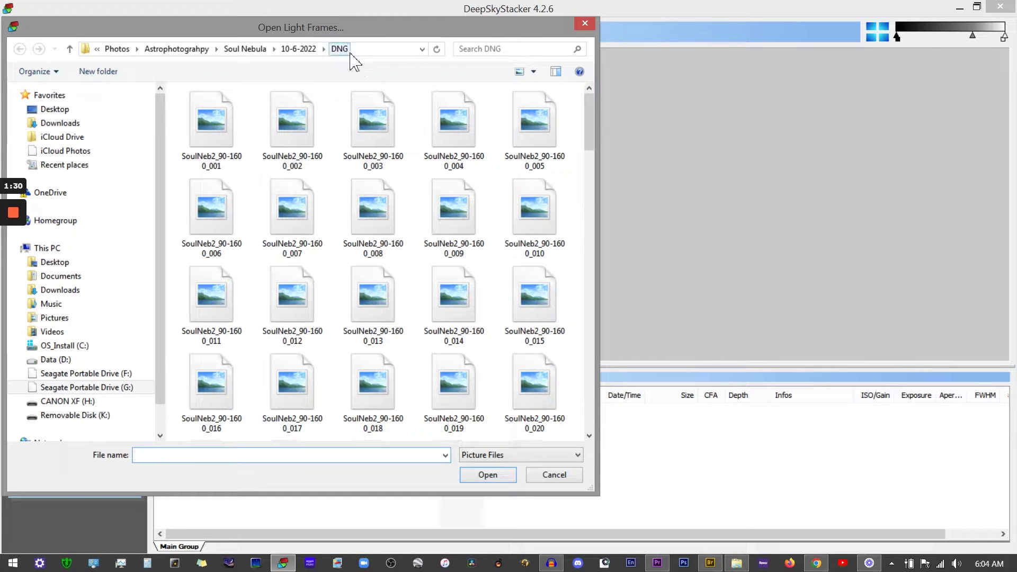
pyautogui.rightClick(193, 122)
pyautogui.scroll(-1, 596, 140)
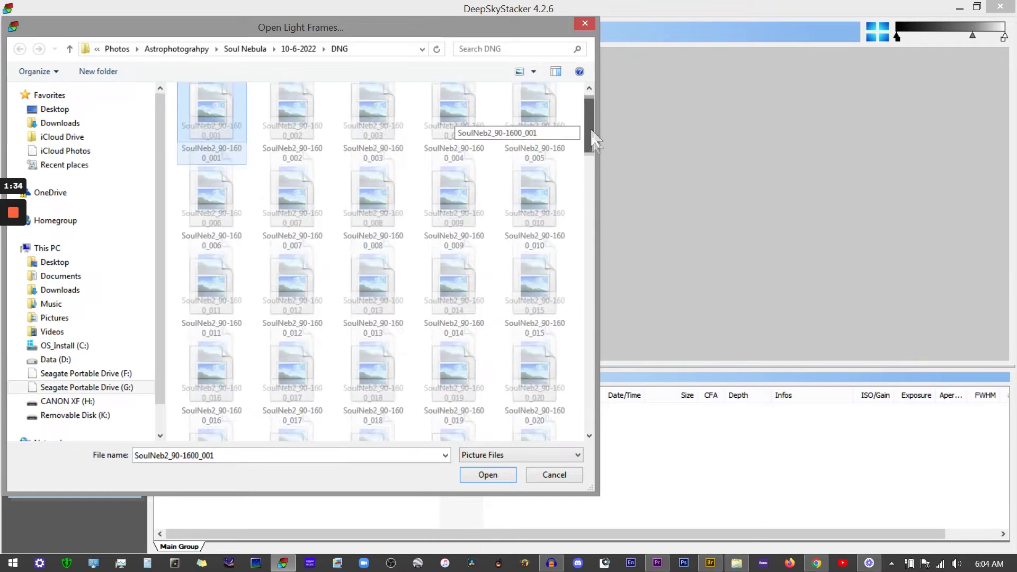
pyautogui.moveTo(592, 134); pyautogui.dragTo(587, 427)
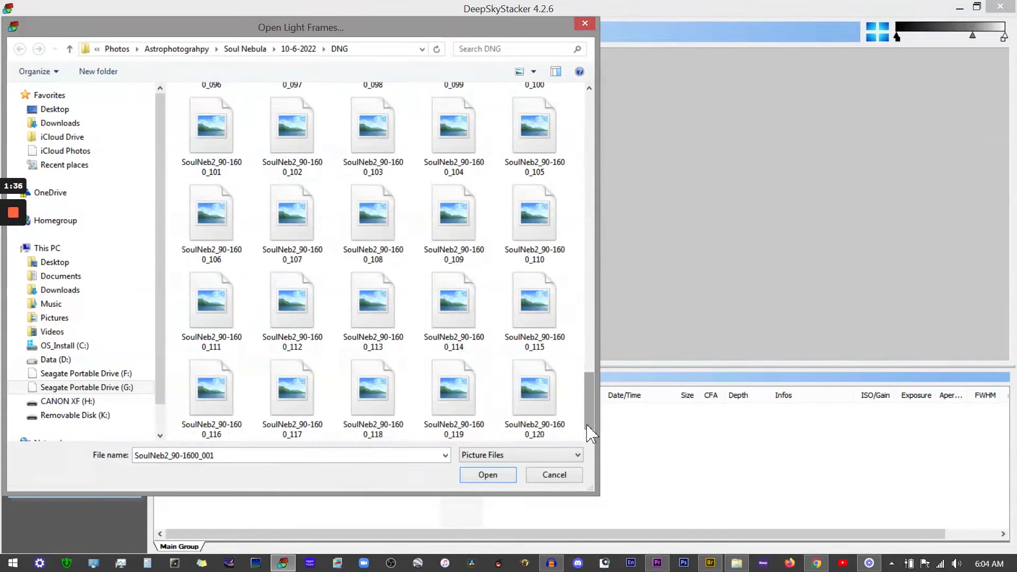
pyautogui.keyDown('shift'); pyautogui.click(541, 408); pyautogui.keyUp('shift')
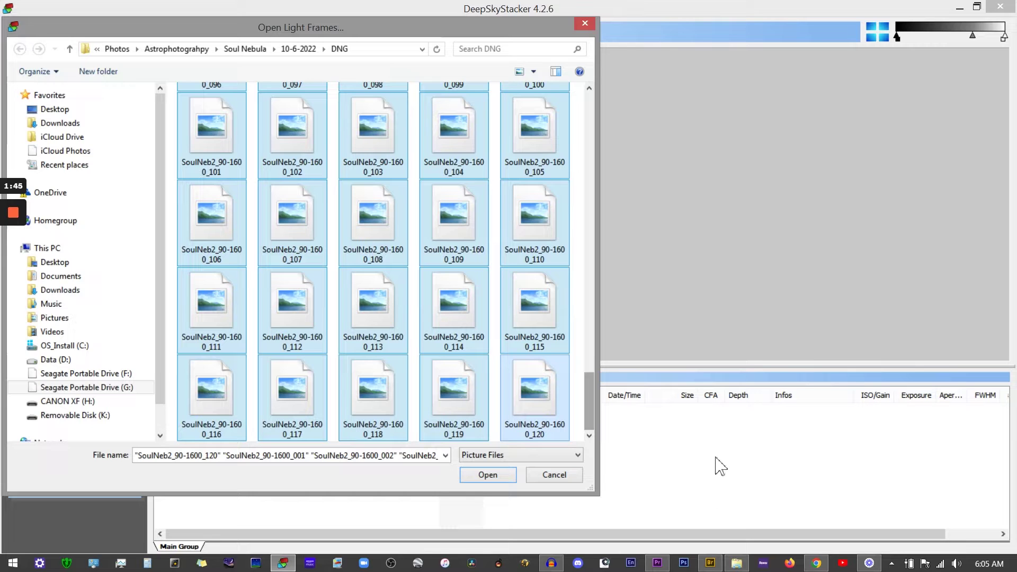
pyautogui.click(568, 474)
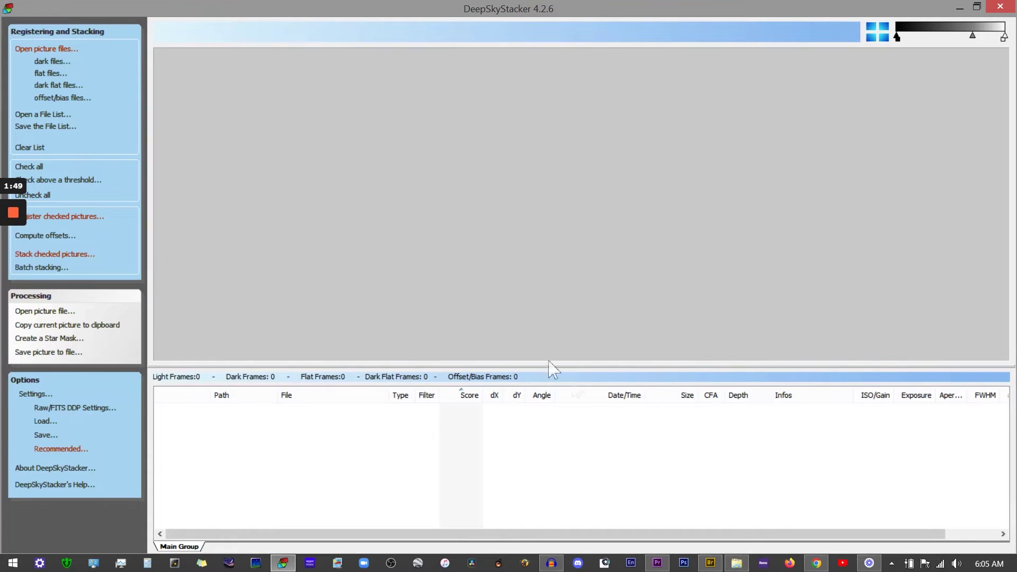
# Step: In Adobe Bridge, collapse other galaxies and open Soul Nebula > 10-6-2022 > DNG
pyautogui.click(713, 565)
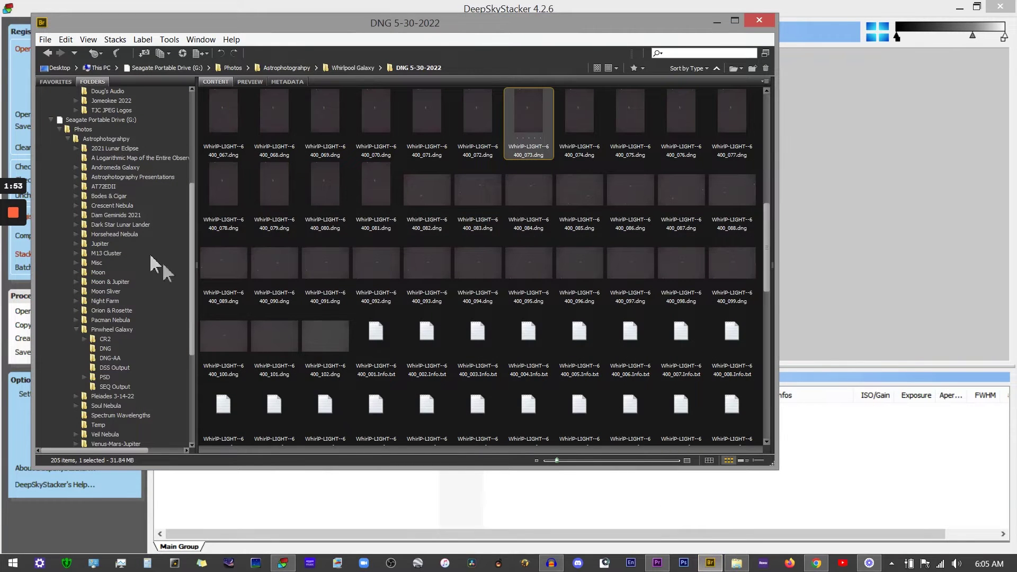
pyautogui.moveTo(191, 220); pyautogui.dragTo(190, 299)
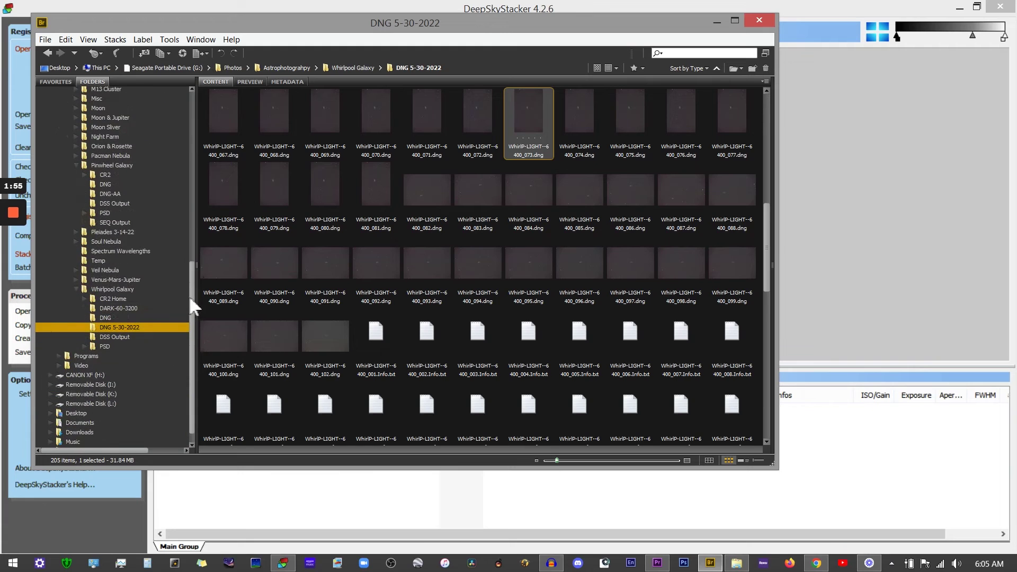
pyautogui.click(77, 289)
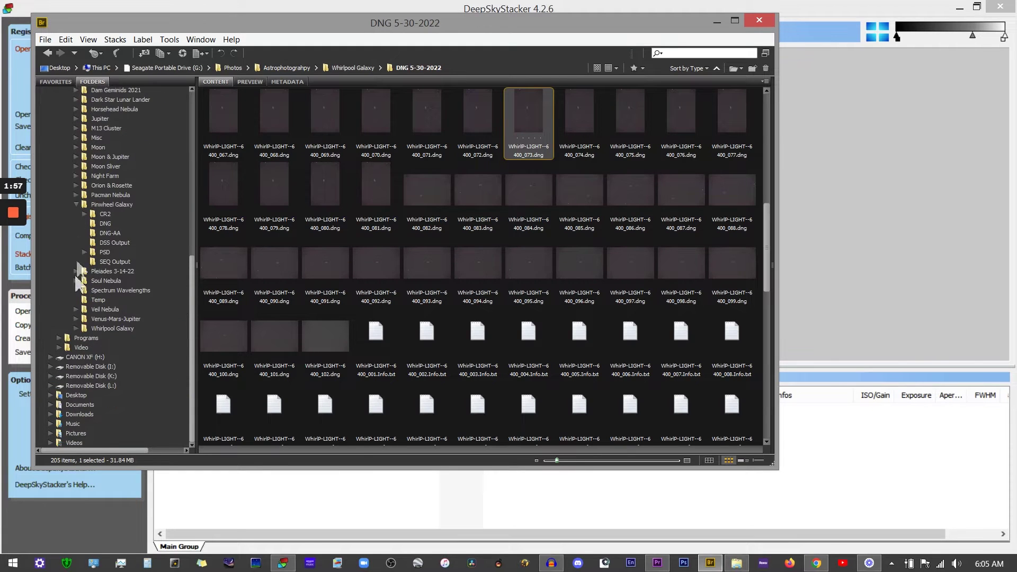
pyautogui.click(77, 205)
pyautogui.click(77, 281)
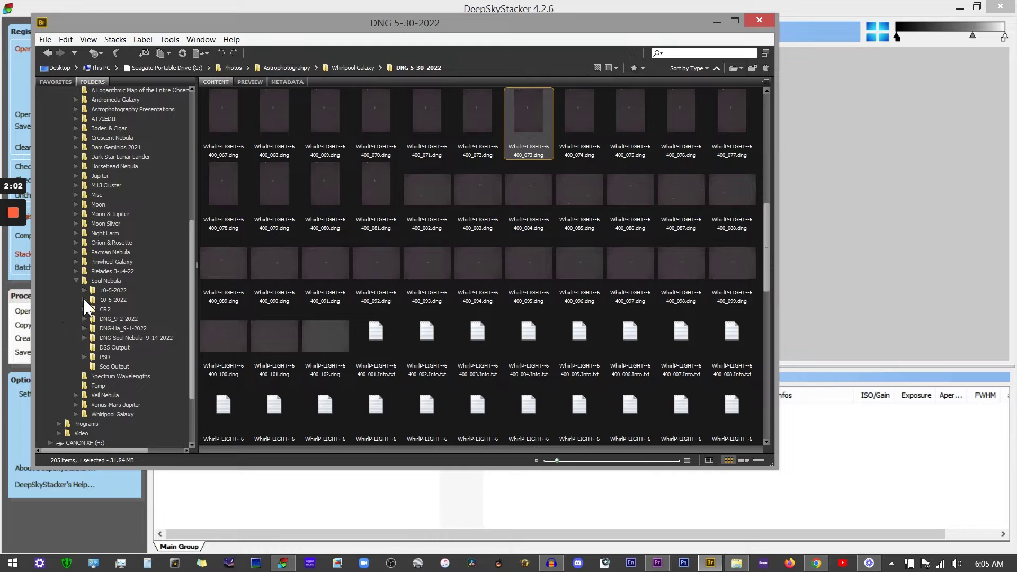
pyautogui.click(84, 300)
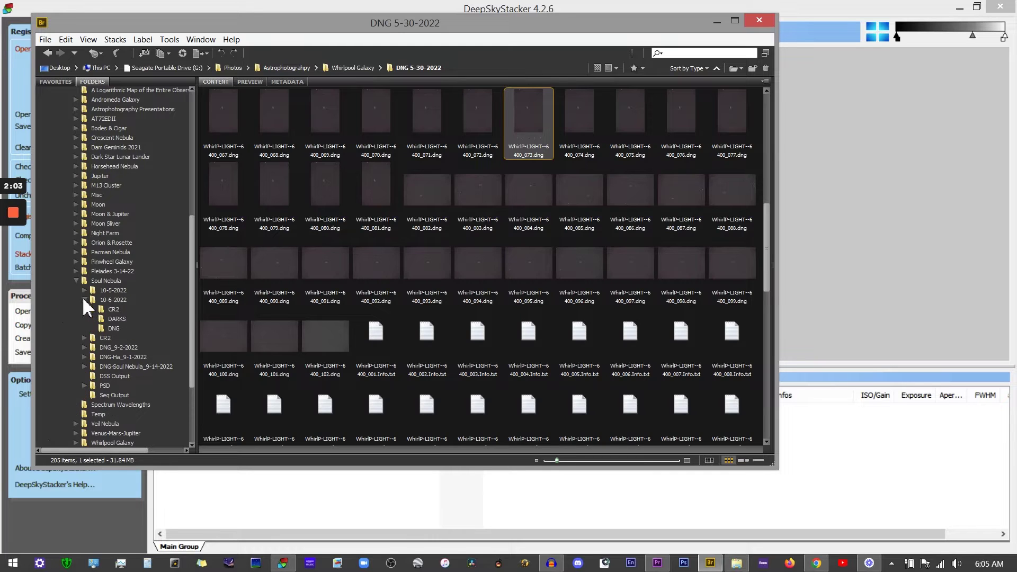
pyautogui.click(119, 328)
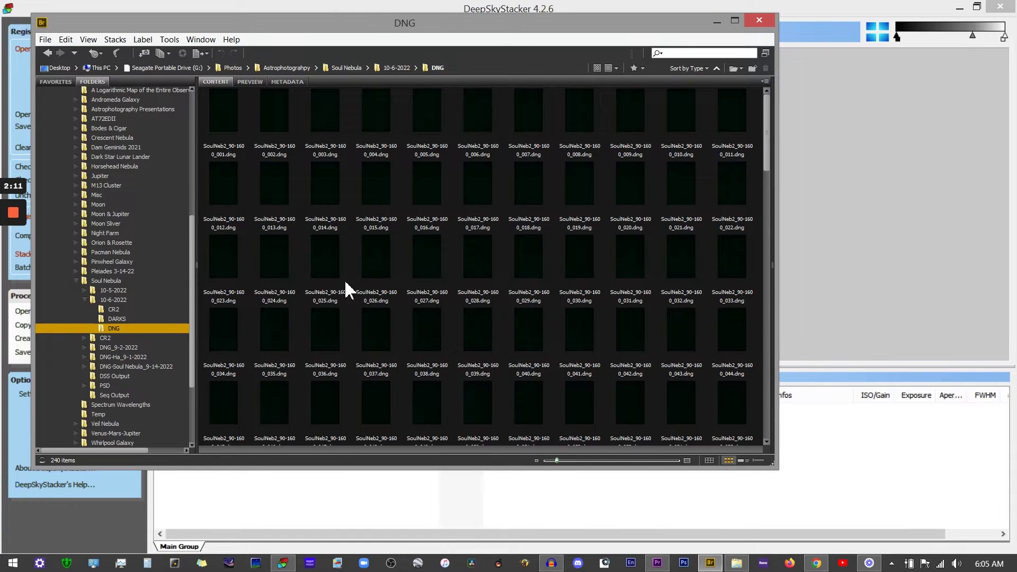
# Step: Select all 120 DNG files through 0_120.dng and drag them into DeepSkyStacker
pyautogui.moveTo(778, 177); pyautogui.dragTo(867, 149)
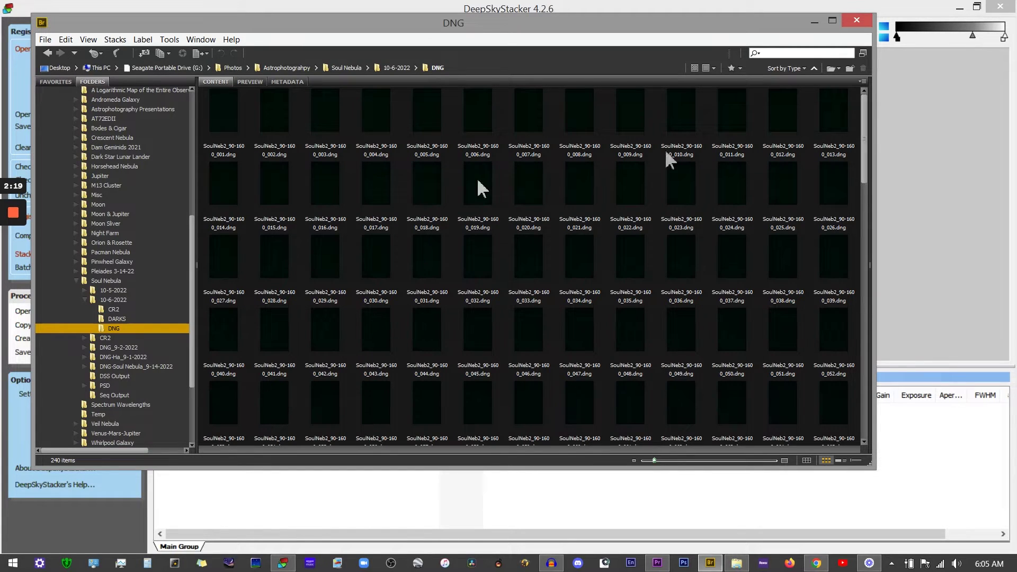
pyautogui.scroll(-10, 870, 269)
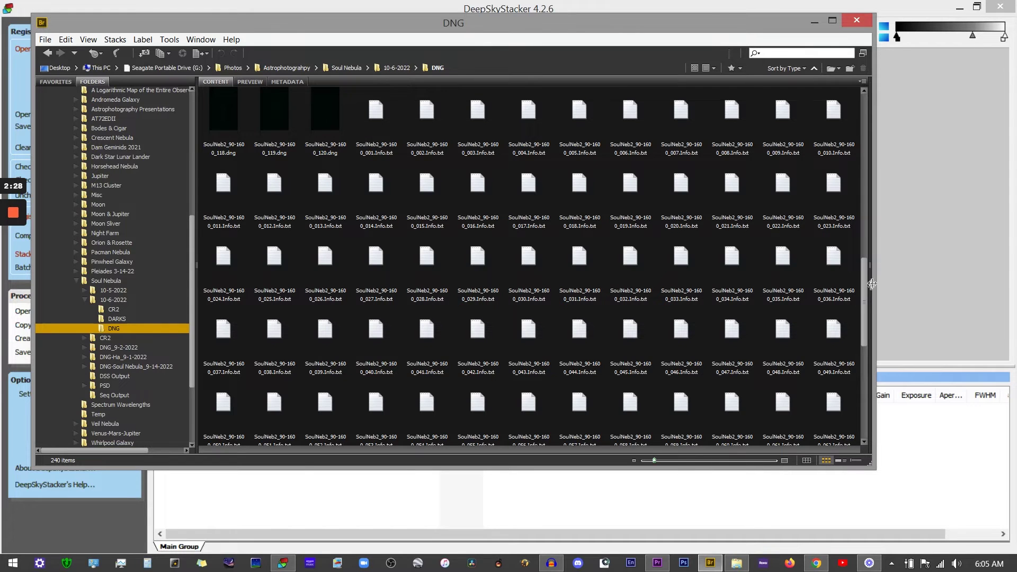
pyautogui.scroll(2, 870, 297)
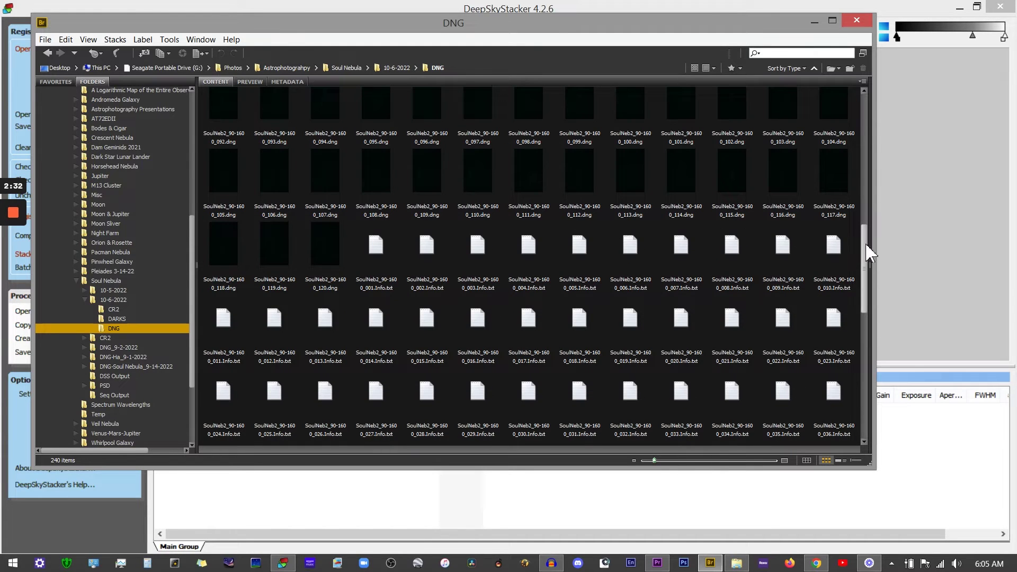
pyautogui.scroll(3, 870, 249)
pyautogui.scroll(-2, 391, 284)
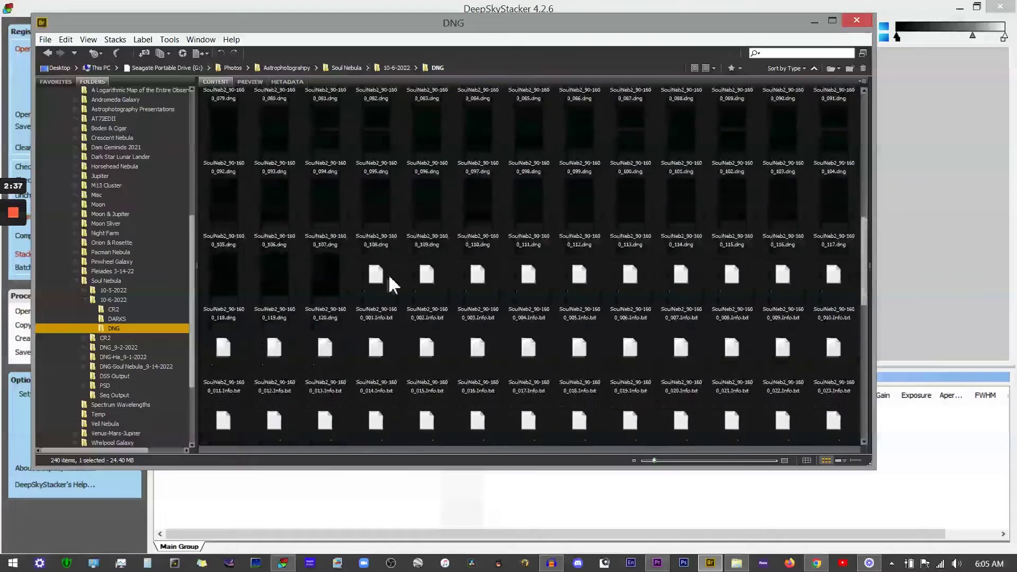
pyautogui.keyDown('shift'); pyautogui.click(329, 272); pyautogui.keyUp('shift')
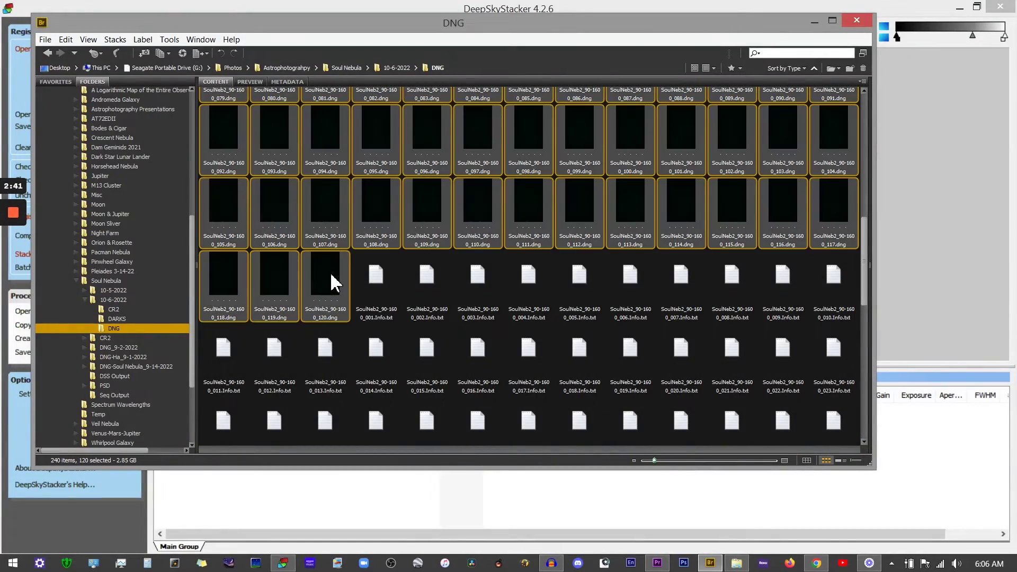
pyautogui.moveTo(867, 235); pyautogui.dragTo(855, 150)
pyautogui.moveTo(840, 190); pyautogui.dragTo(928, 191)
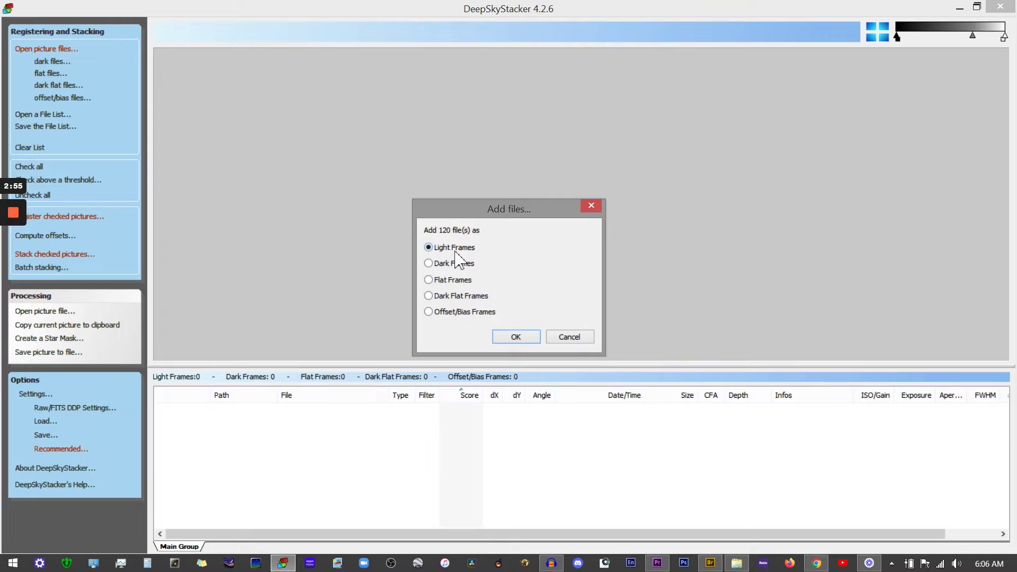
# Step: Add the 120 DNG files as Light Frames, then select dark frame 01 in Bridge's DARKS folder
pyautogui.click(516, 339)
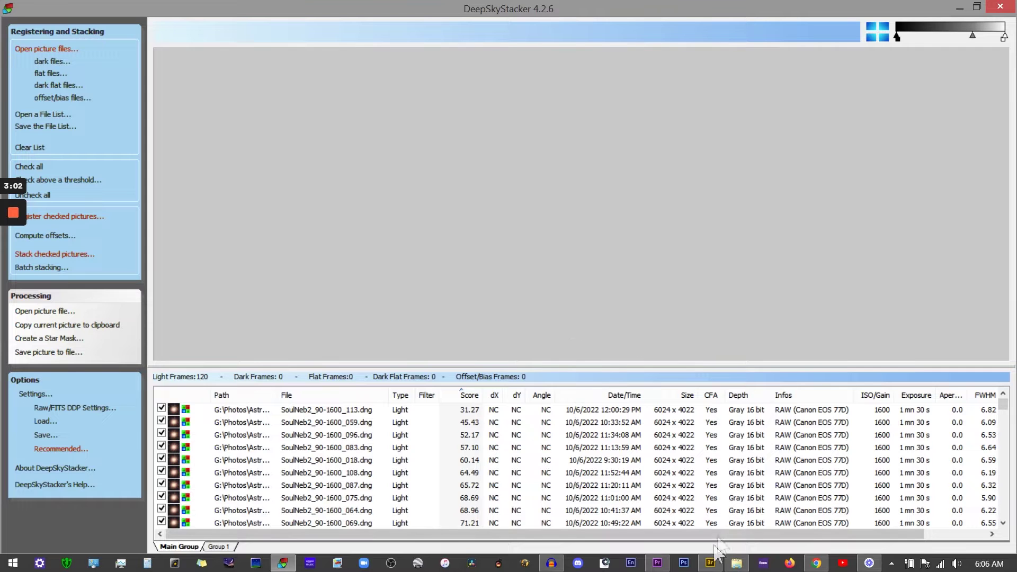
pyautogui.click(711, 564)
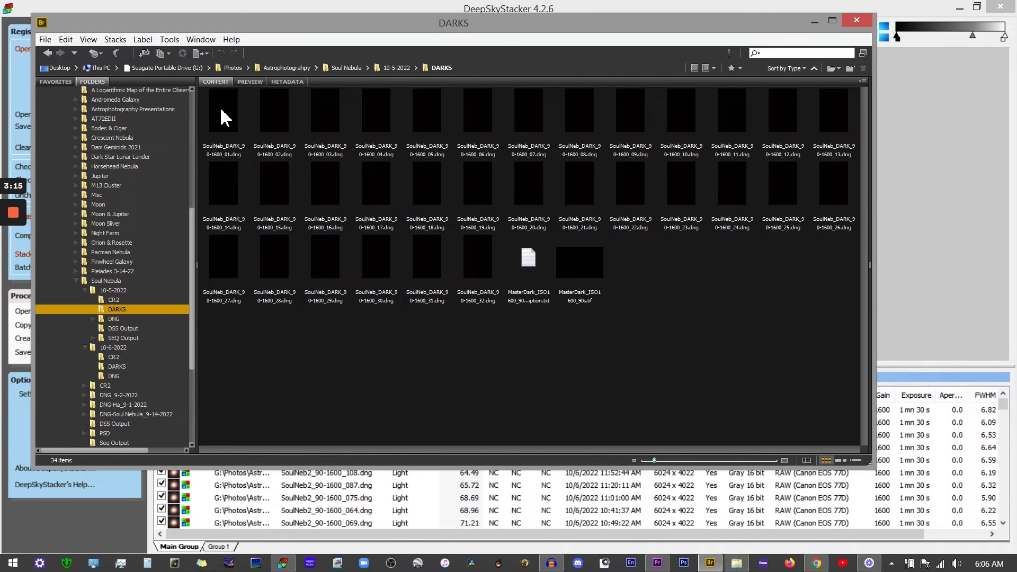
pyautogui.click(225, 117)
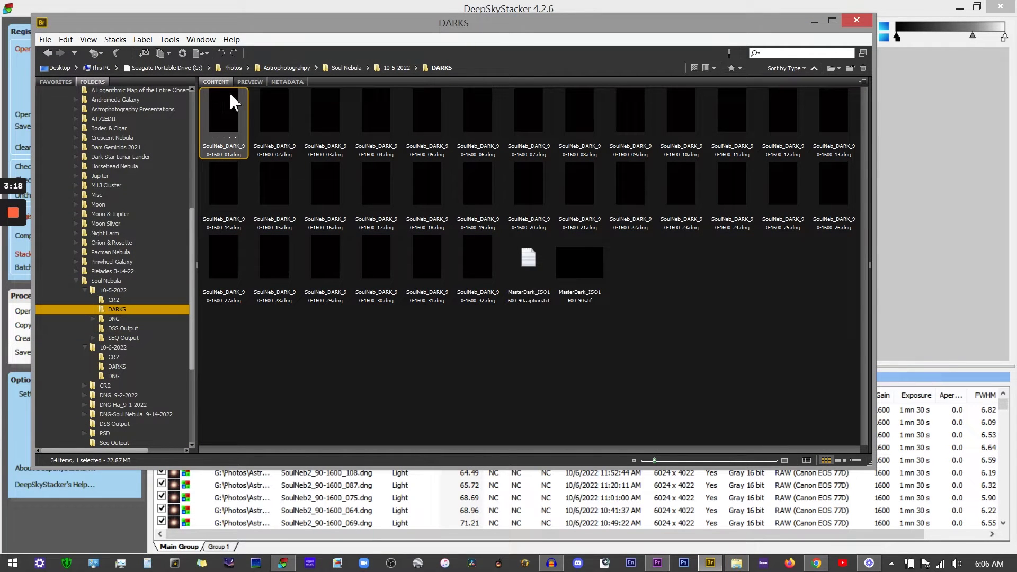
# Step: Drag all 32 dark frames from Bridge into DeepSkyStacker and add them as Dark Frames
pyautogui.keyDown('shift'); pyautogui.click(488, 271); pyautogui.keyUp('shift')
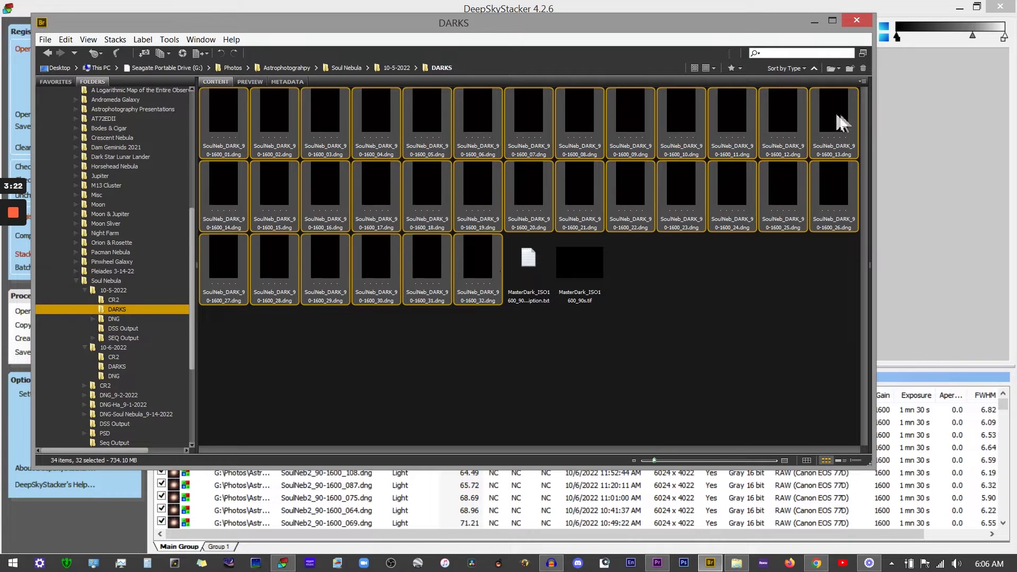
pyautogui.moveTo(842, 123); pyautogui.dragTo(927, 182)
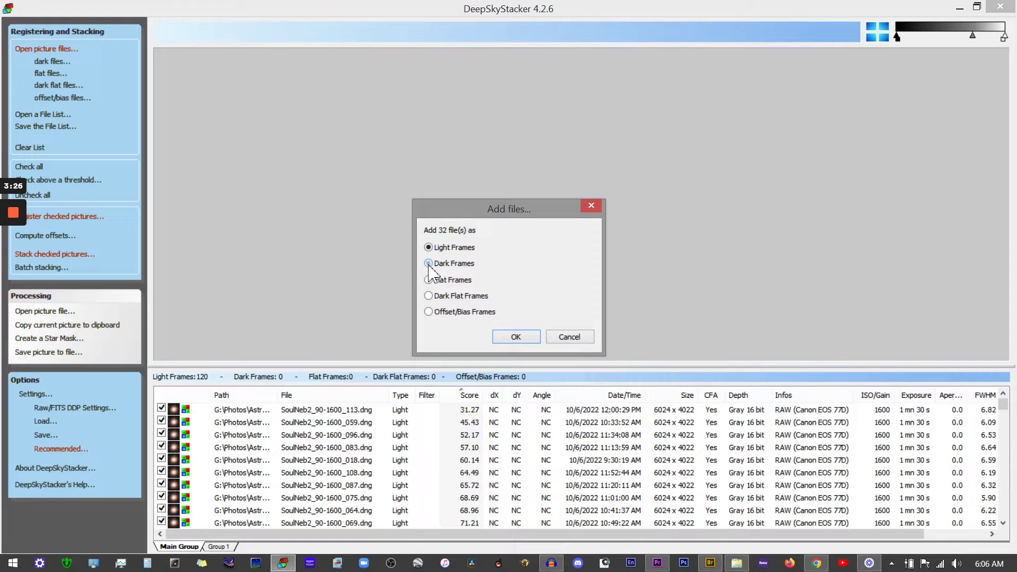
pyautogui.click(709, 565)
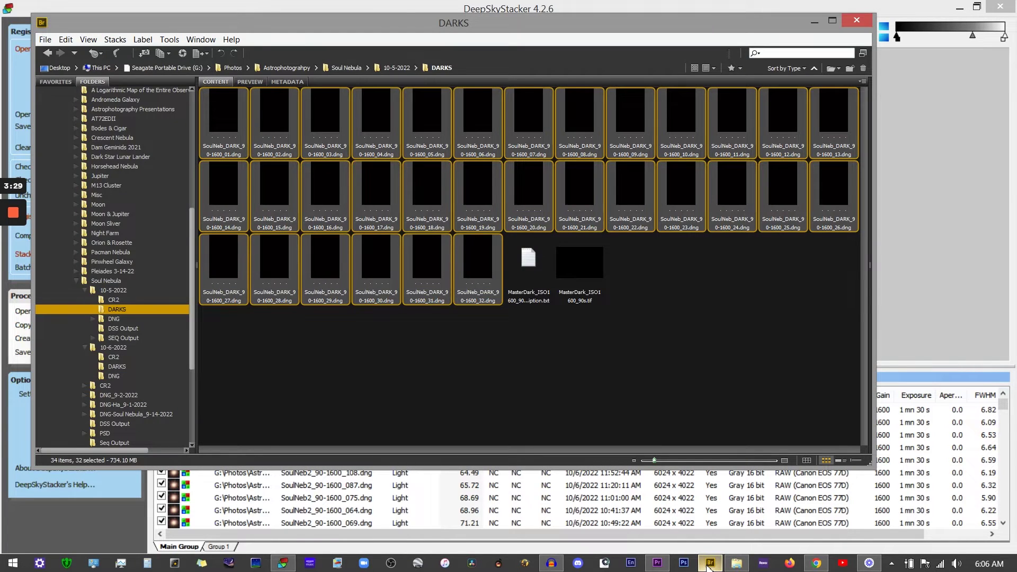
pyautogui.click(814, 21)
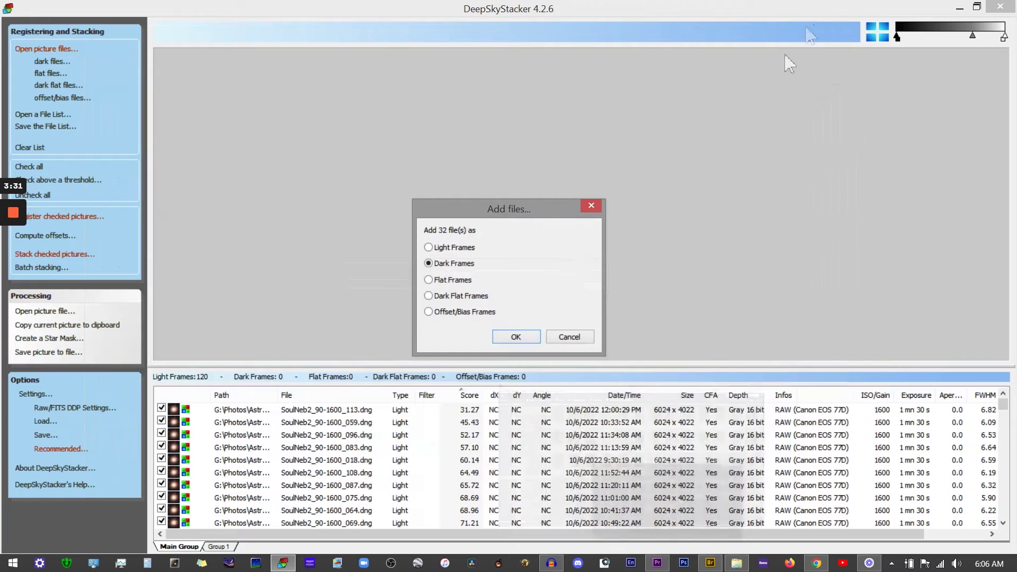
pyautogui.click(516, 339)
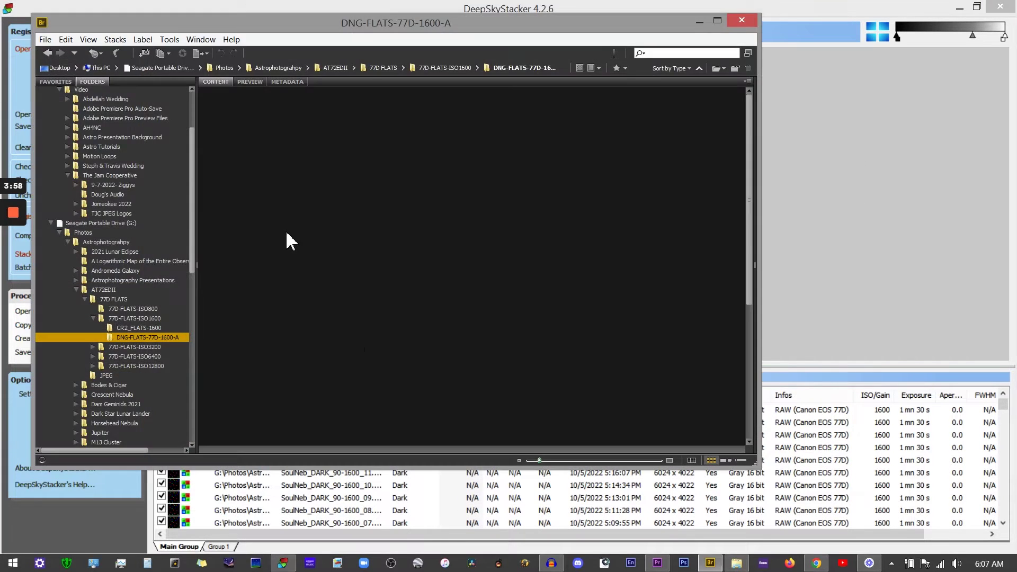
# Step: Add the 78 ISO 1600 flat DNG files as Flat Frames and enlarge the frame list
pyautogui.click(245, 135)
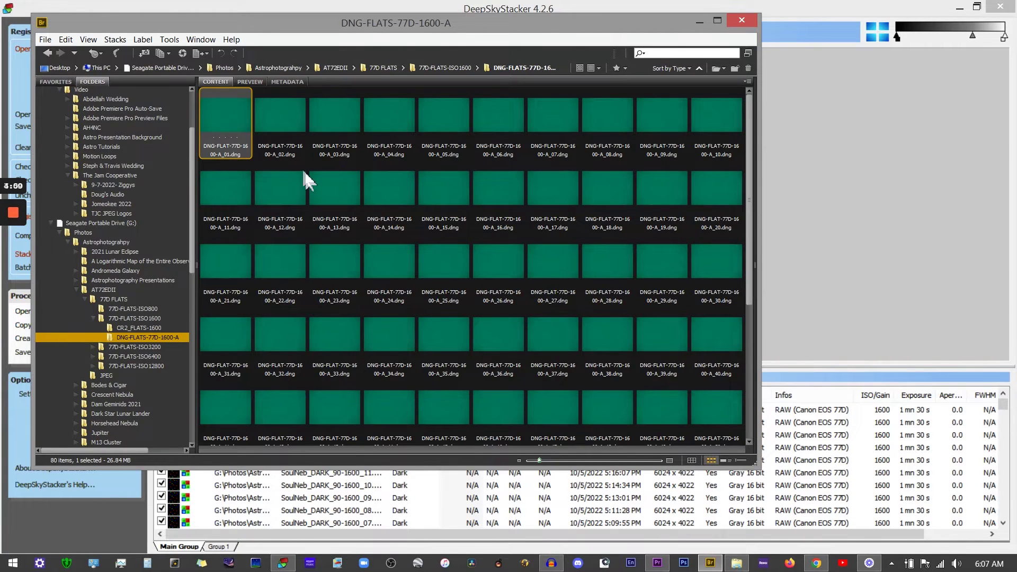
pyautogui.scroll(-4, 310, 183)
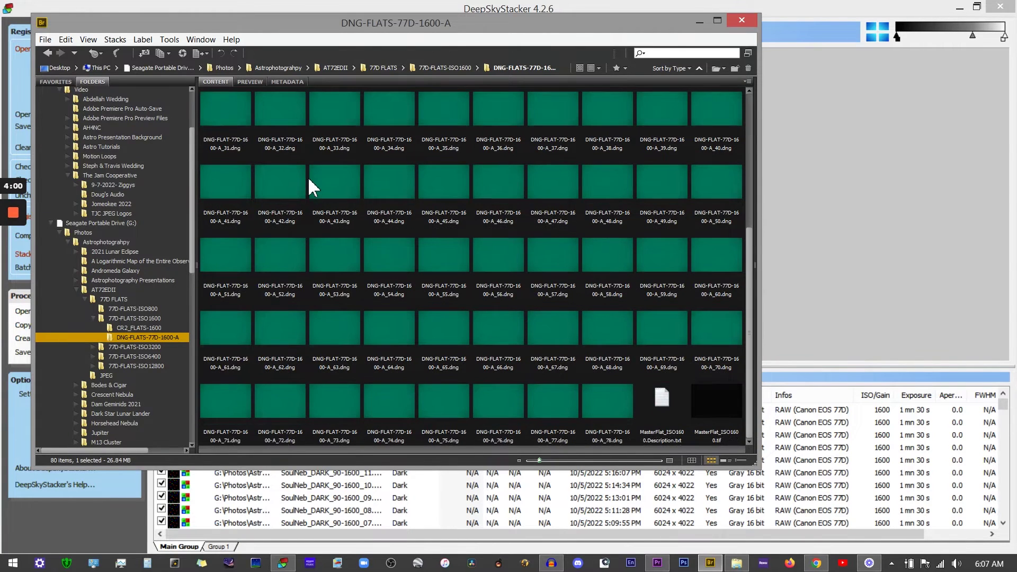
pyautogui.keyDown('shift'); pyautogui.click(603, 401); pyautogui.keyUp('shift')
pyautogui.moveTo(710, 196); pyautogui.dragTo(809, 189)
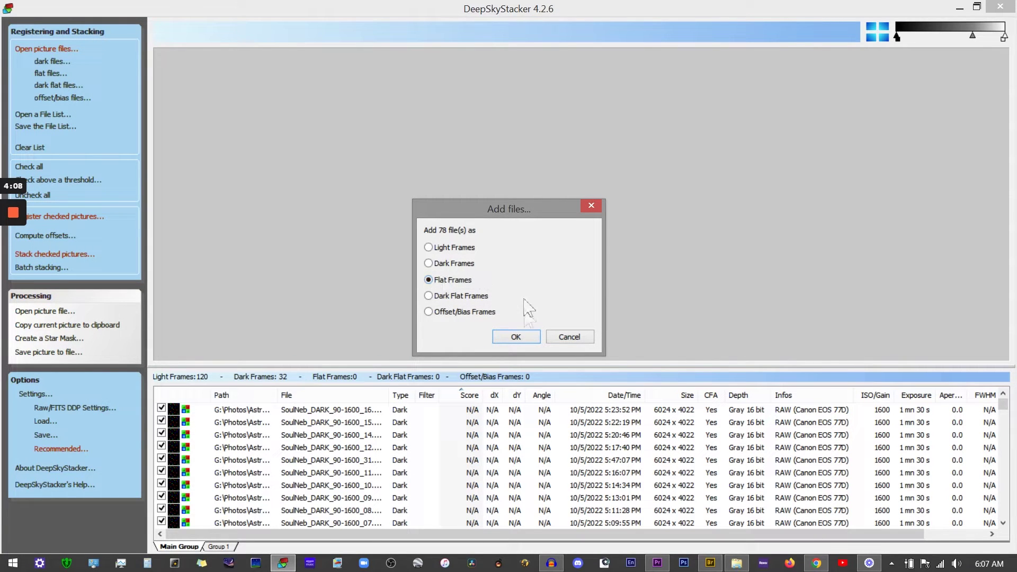
pyautogui.click(516, 337)
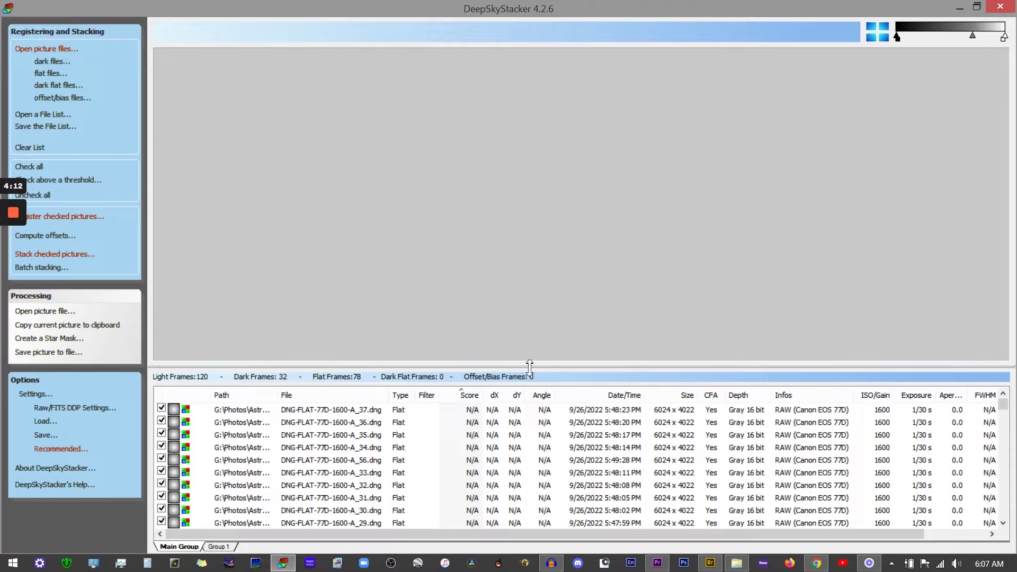
pyautogui.moveTo(529, 365); pyautogui.dragTo(188, 217)
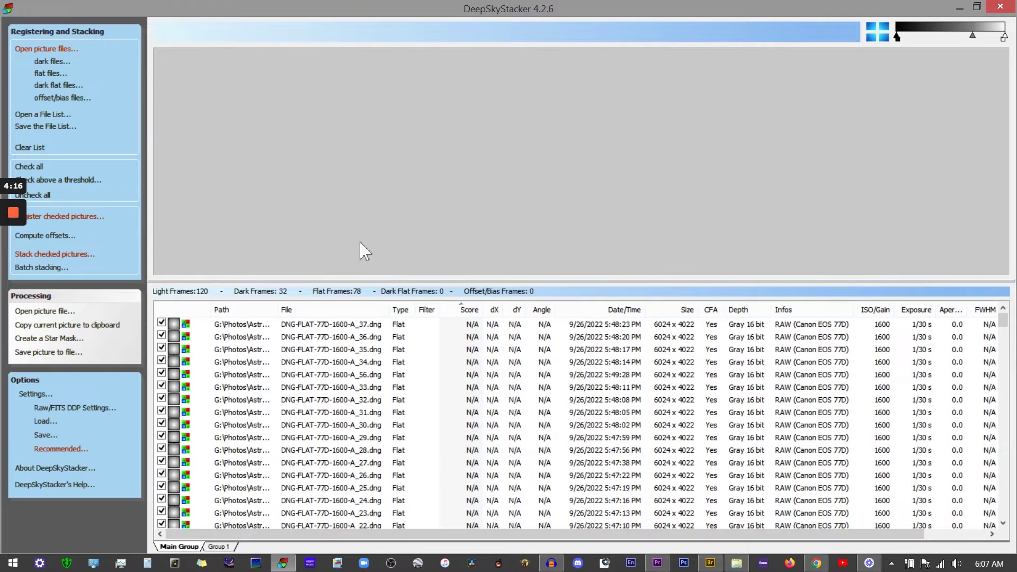
# Step: Enlarge the list, preview flat DNG-FLAT-77D-1600-A_56.dng, and sort frames by Type
pyautogui.moveTo(381, 281); pyautogui.dragTo(387, 226)
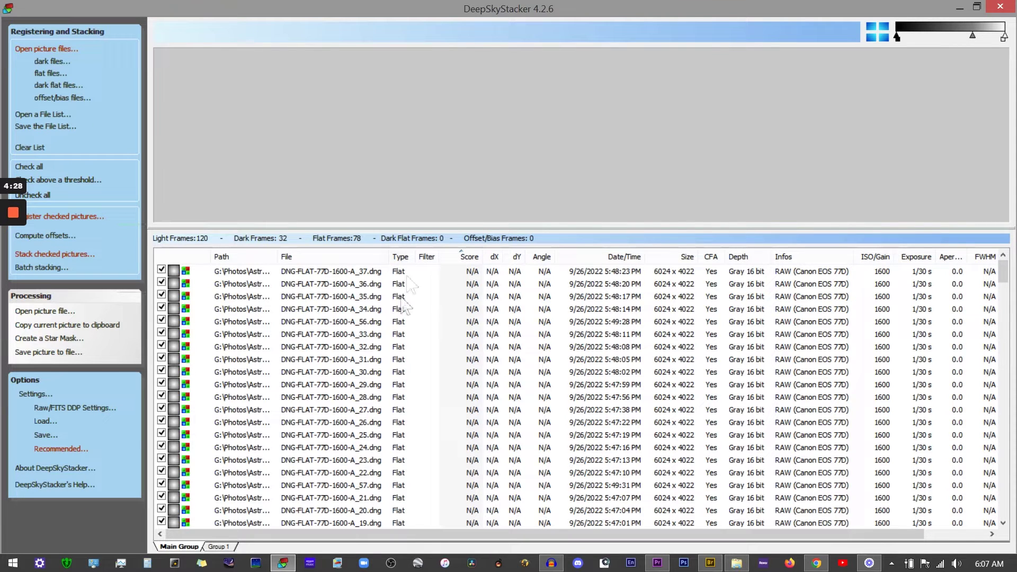
pyautogui.click(400, 323)
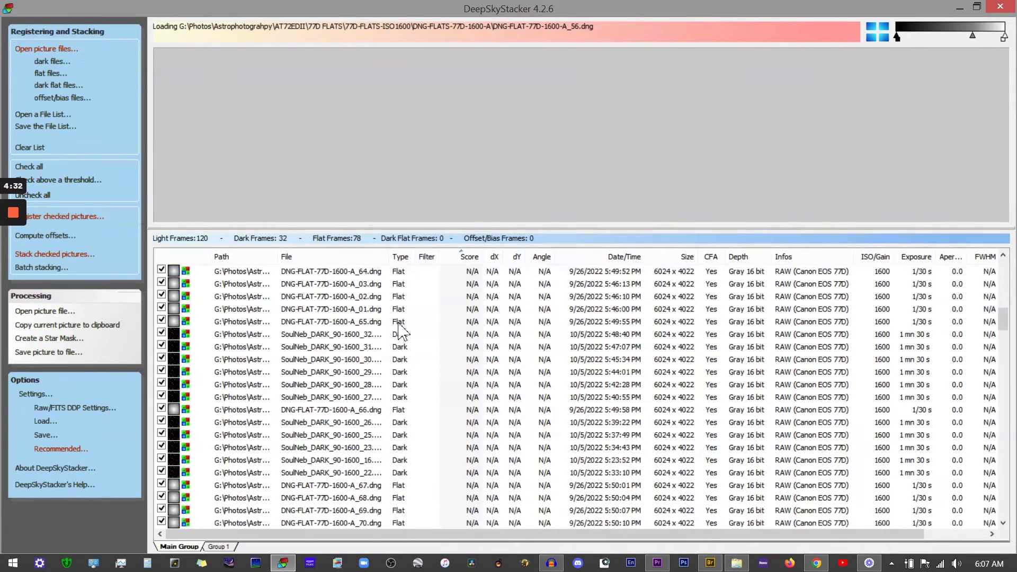
pyautogui.scroll(-8, 405, 371)
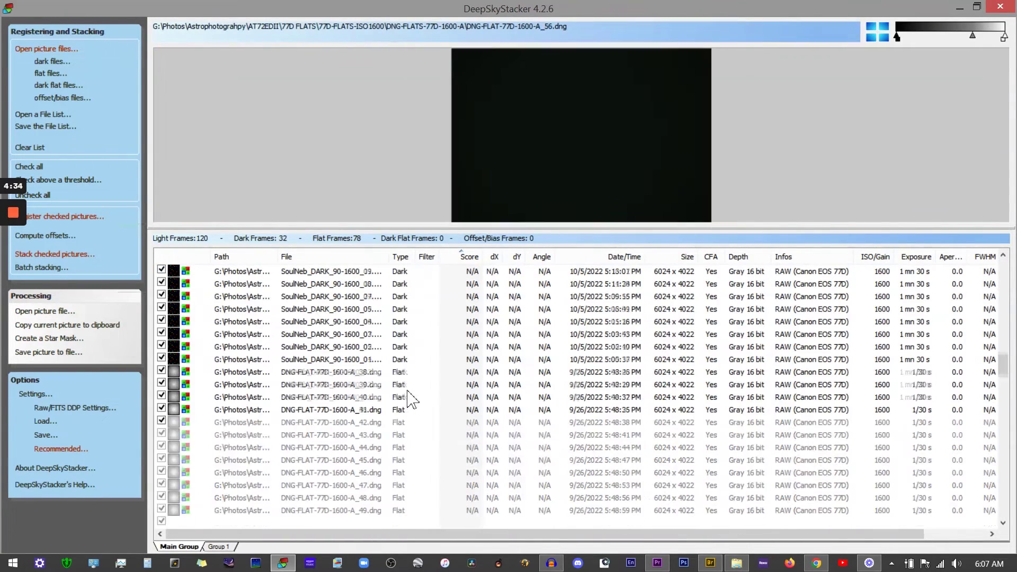
pyautogui.scroll(10, 395, 342)
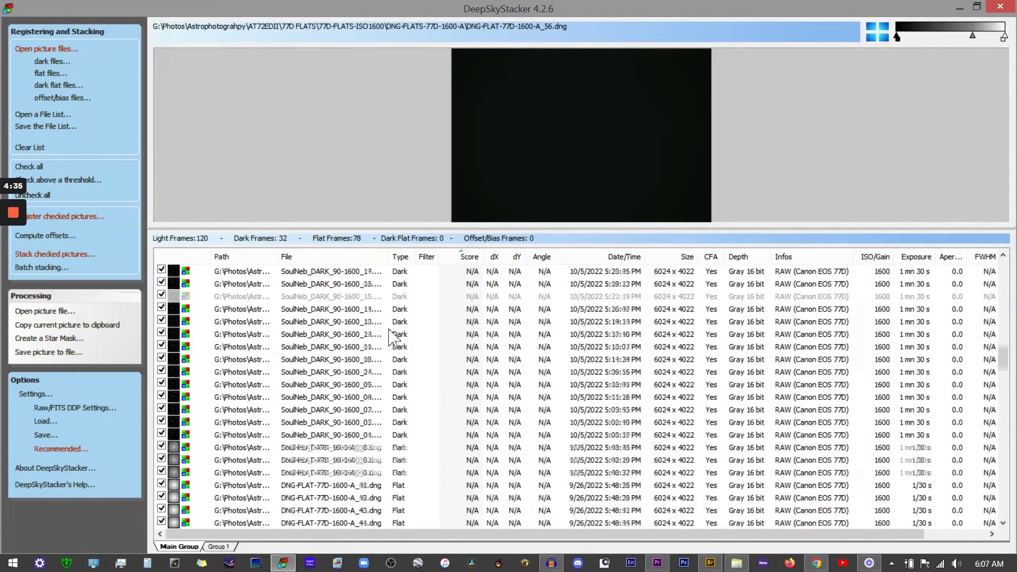
pyautogui.click(407, 259)
pyautogui.scroll(-7, 403, 344)
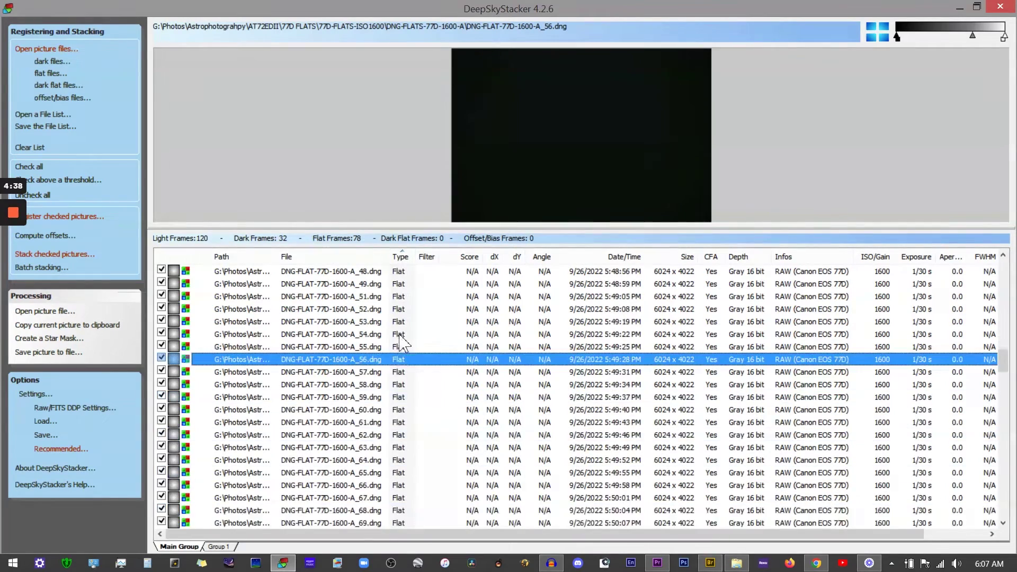
pyautogui.scroll(-10, 398, 399)
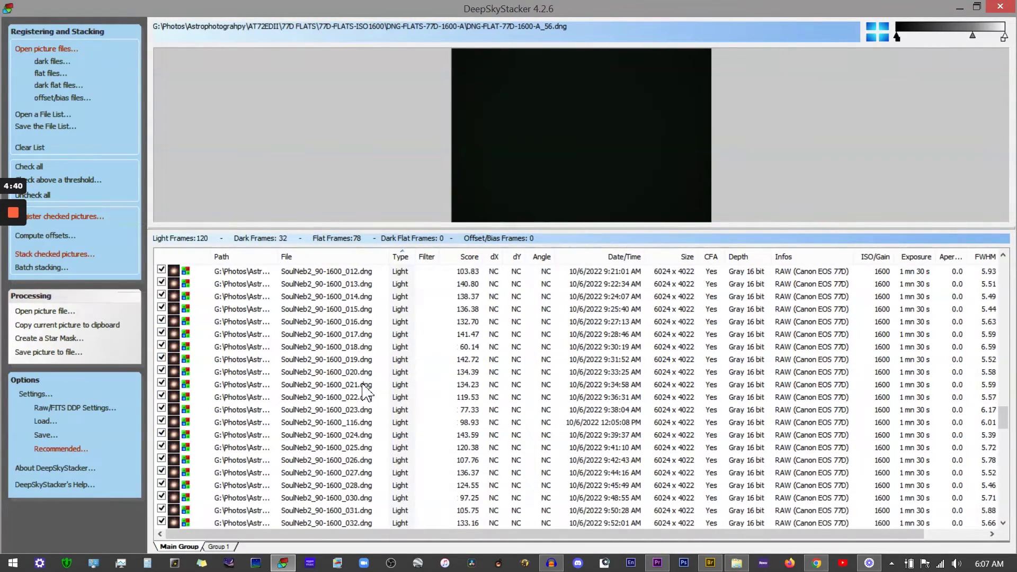
pyautogui.scroll(12, 379, 393)
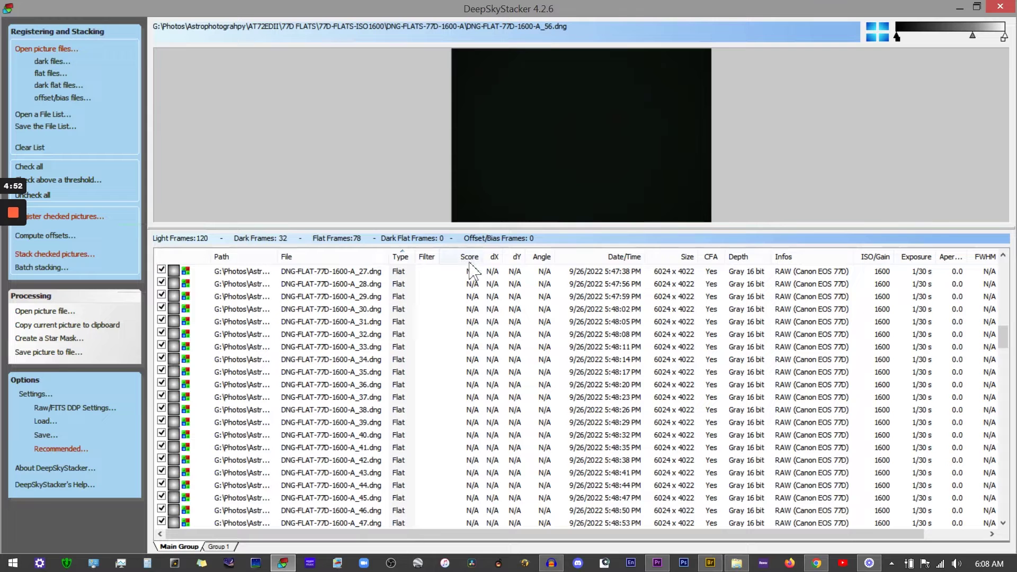
# Step: Review all light, dark and flat frames sorted by Size, then enlarge the image preview
pyautogui.scroll(-5, 473, 314)
pyautogui.scroll(-10, 474, 318)
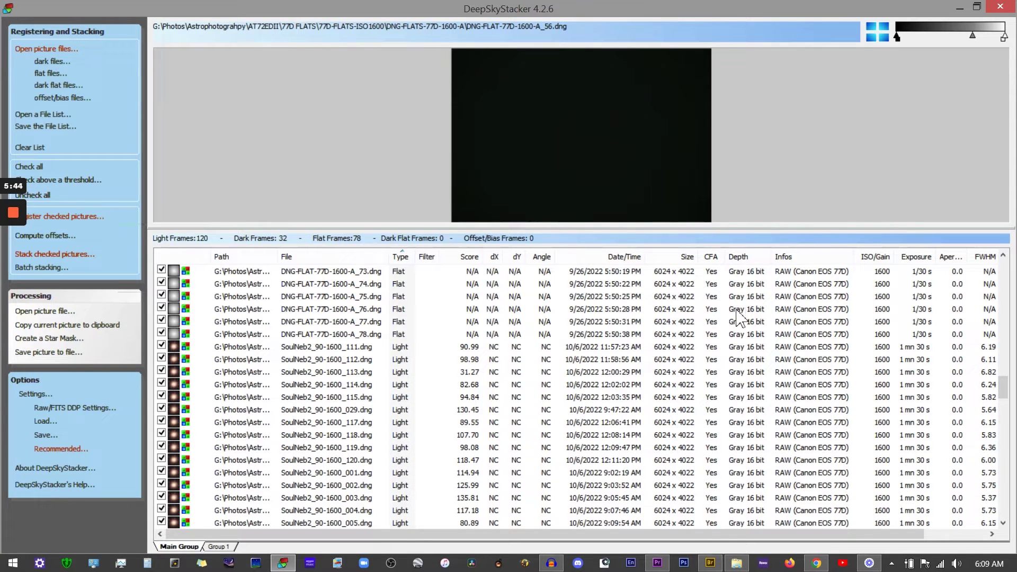
pyautogui.click(684, 258)
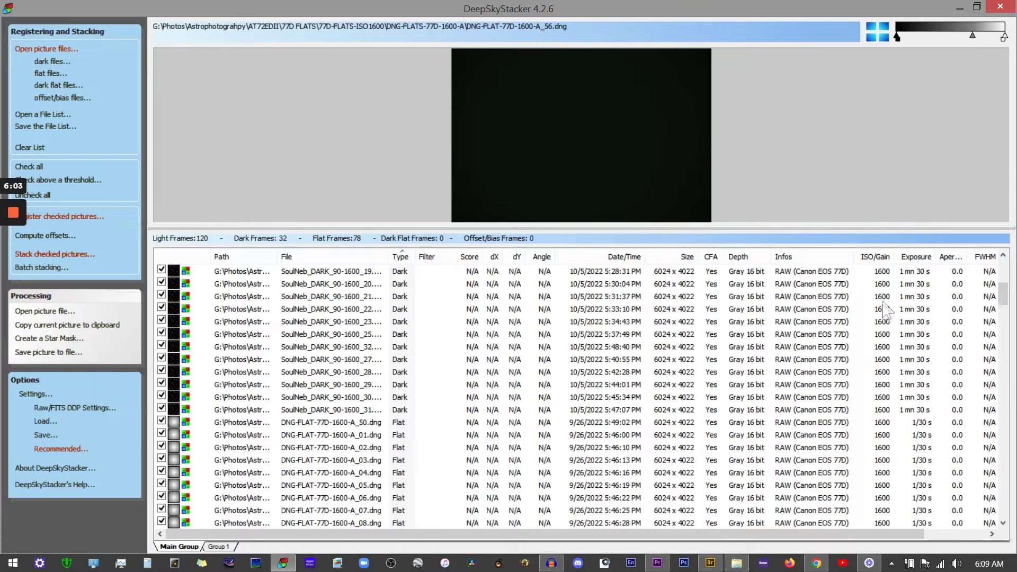
pyautogui.scroll(-8, 888, 382)
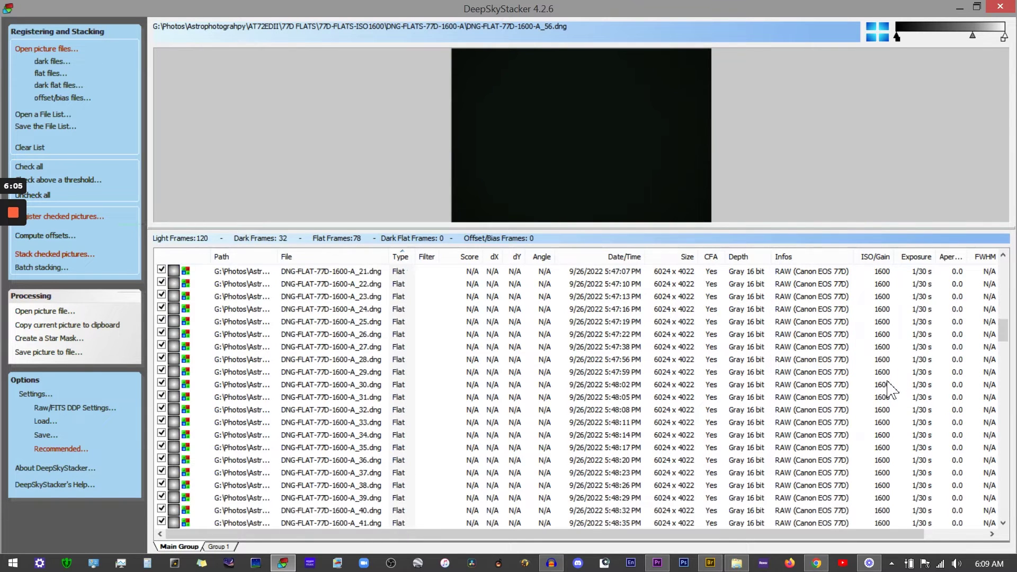
pyautogui.scroll(15, 896, 371)
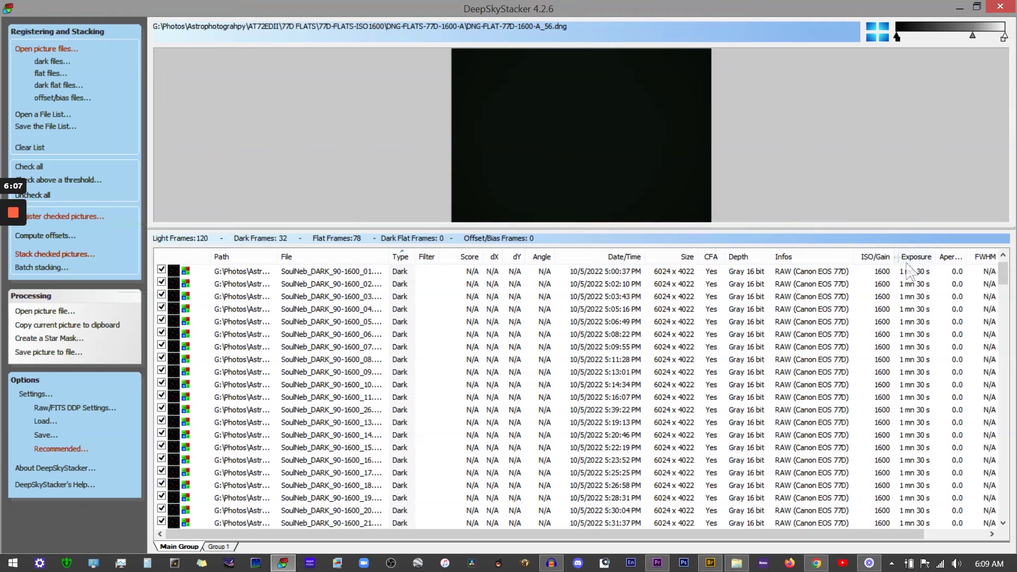
pyautogui.scroll(-7, 922, 306)
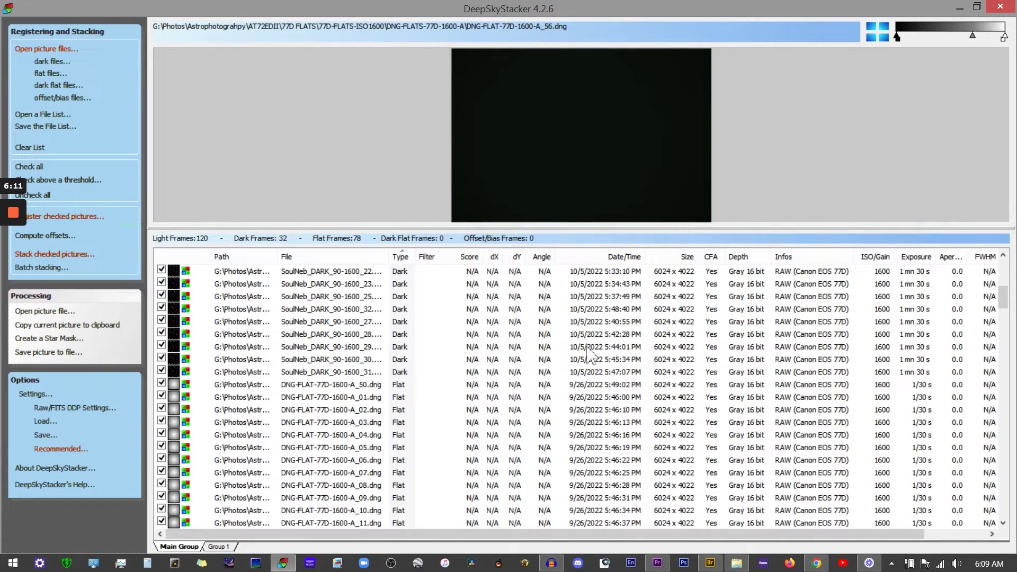
pyautogui.scroll(-20, 882, 401)
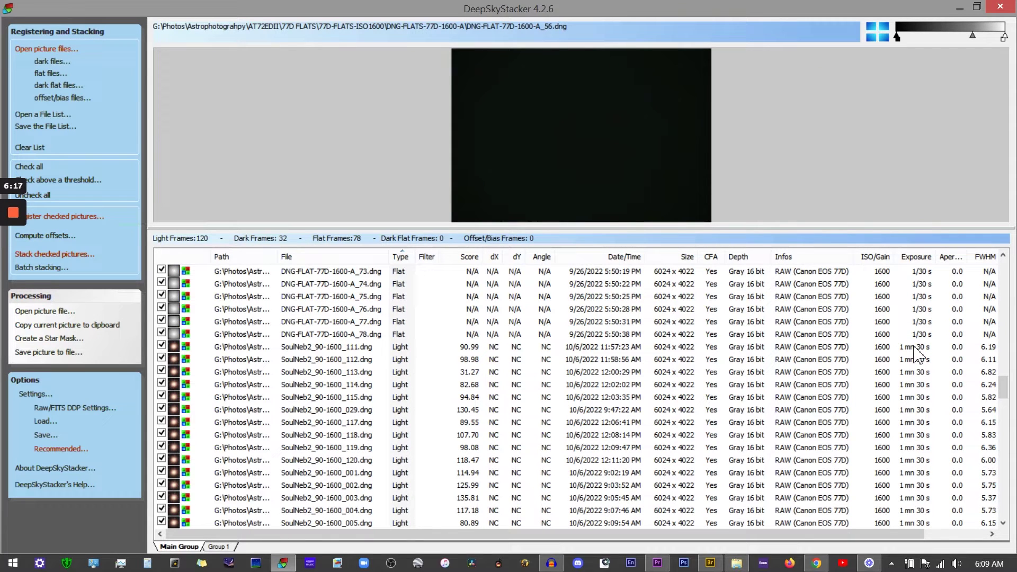
pyautogui.scroll(-15, 920, 371)
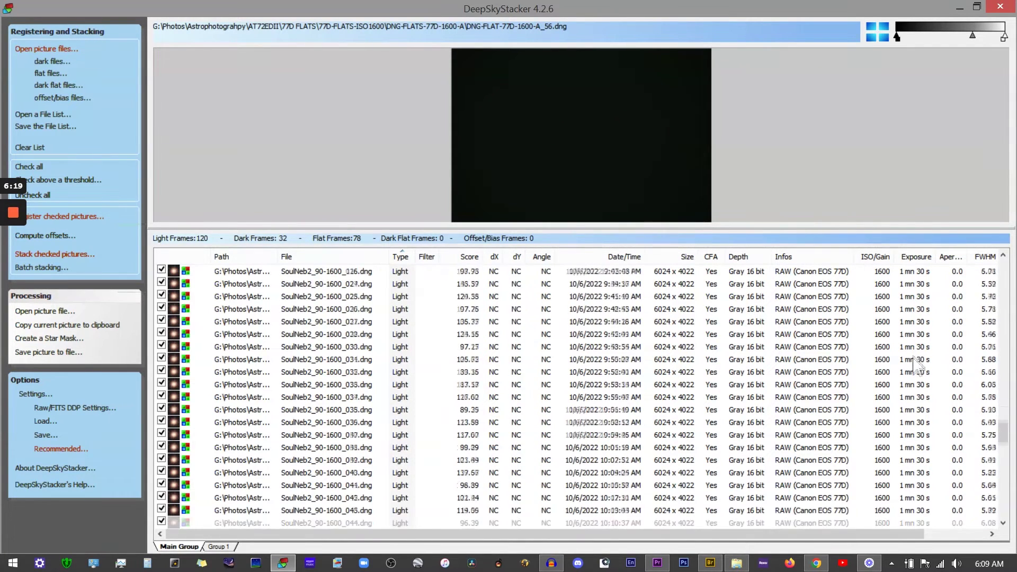
pyautogui.scroll(-11, 918, 401)
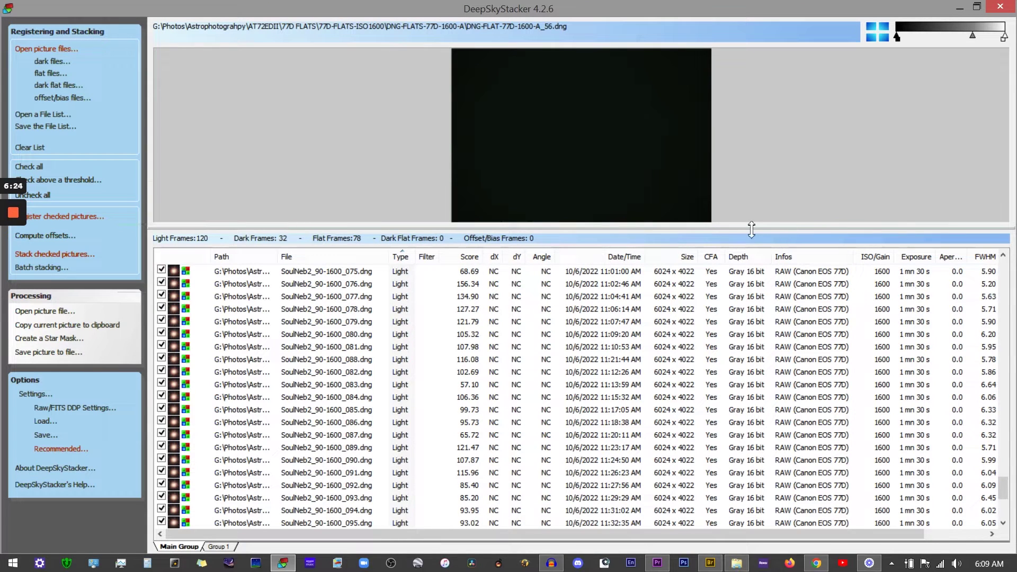
pyautogui.moveTo(752, 229); pyautogui.dragTo(765, 341)
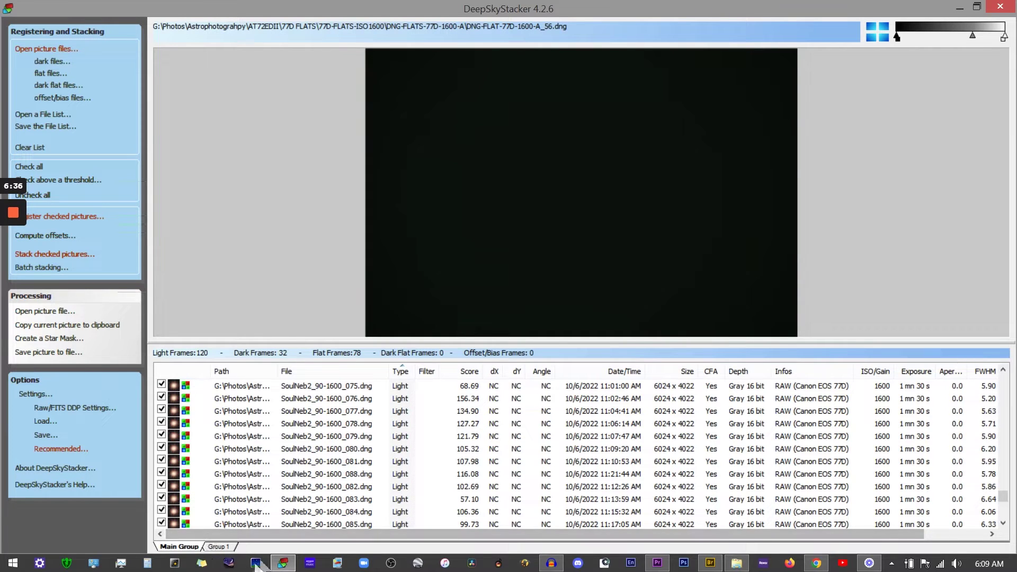
pyautogui.click(219, 548)
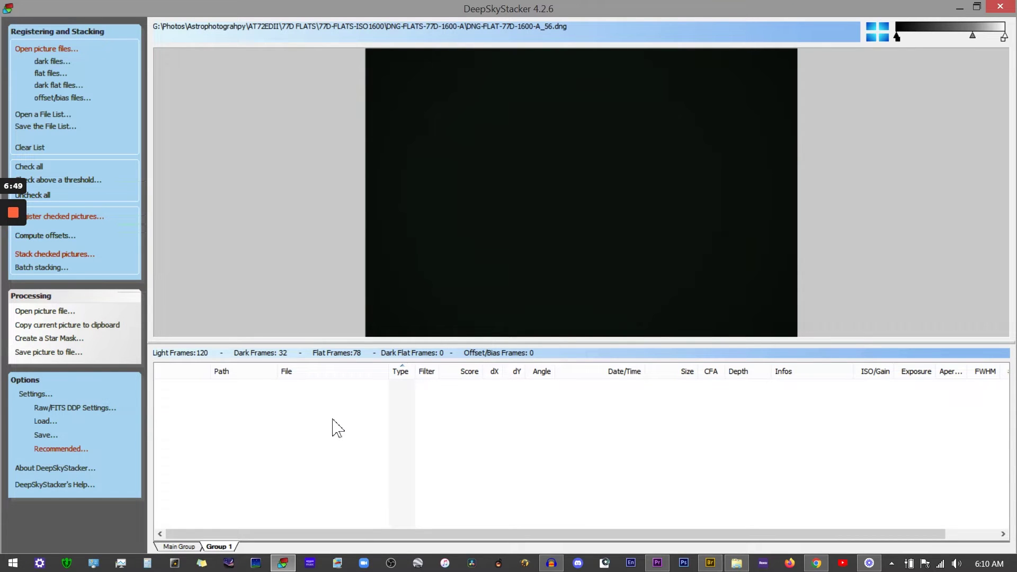
pyautogui.click(177, 546)
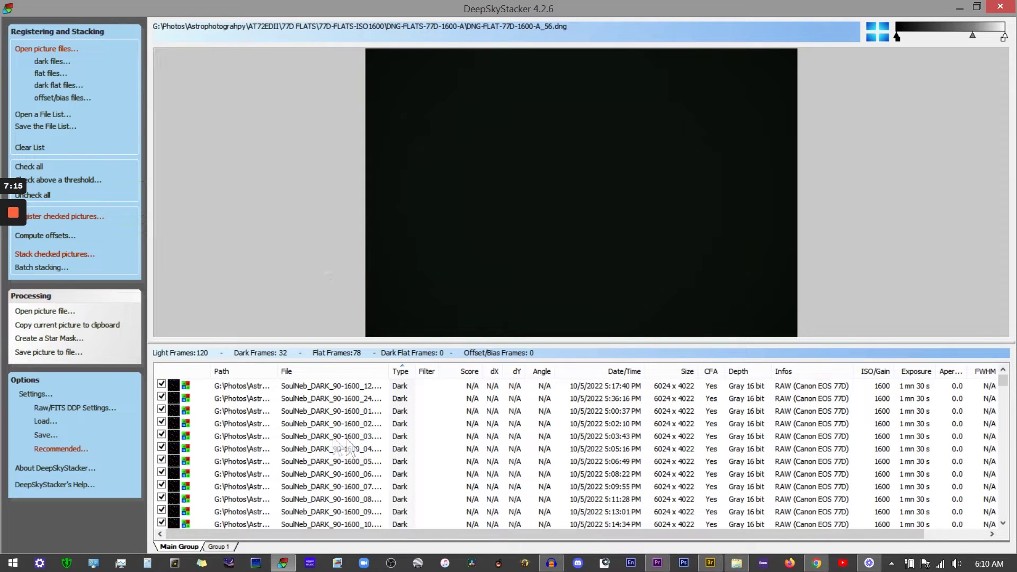
# Step: In Register Settings, enable Stack after registering using the best 90% of pictures
pyautogui.click(78, 227)
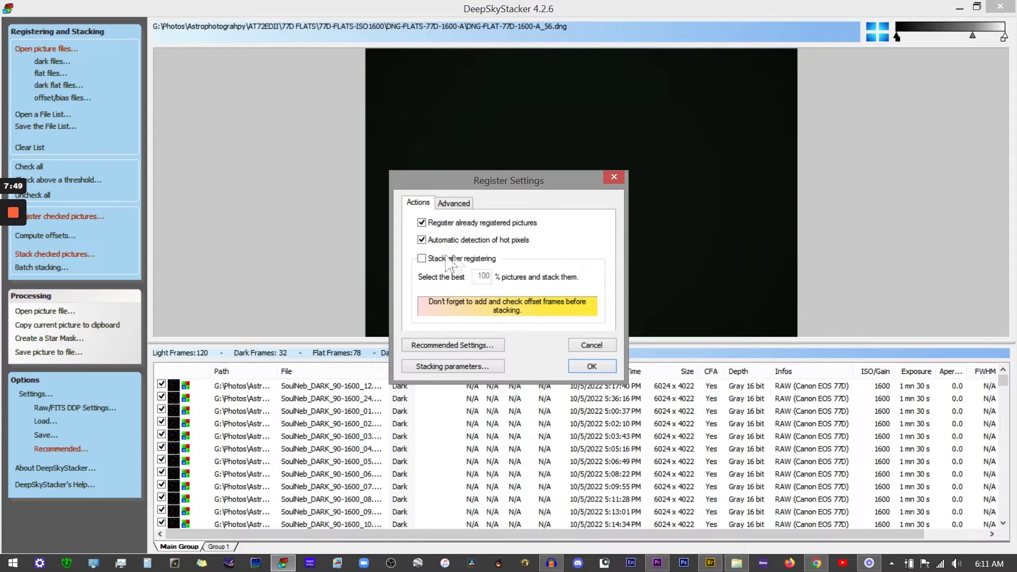
pyautogui.click(422, 259)
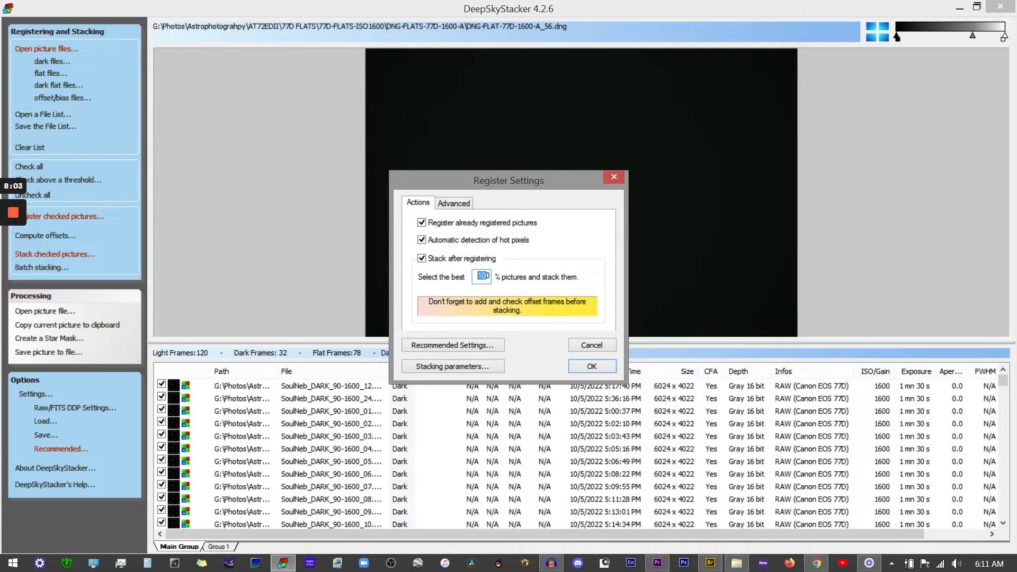
pyautogui.write('90')
pyautogui.click(452, 346)
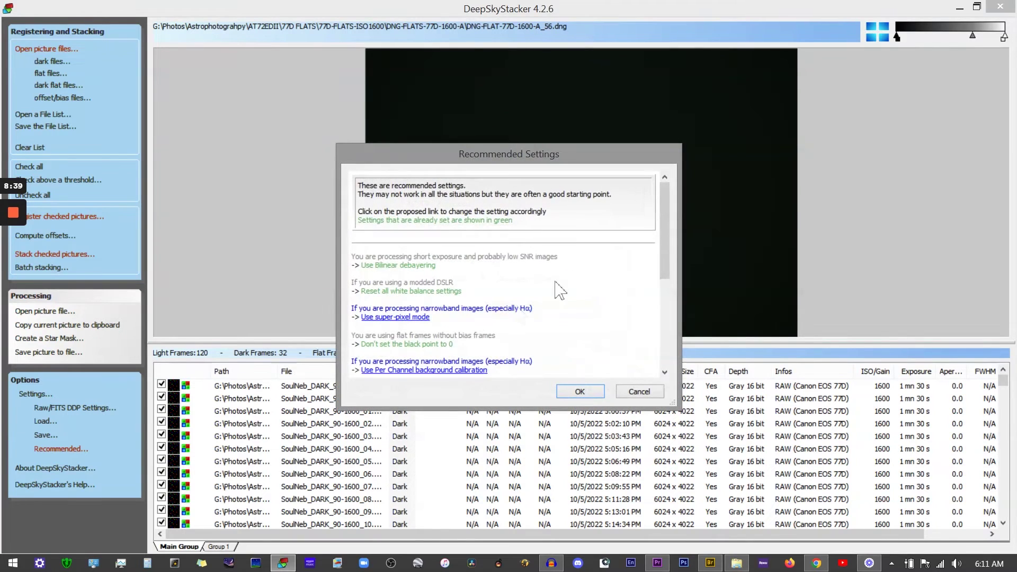
# Step: Keep Auto Adaptive Weighted Average for light frames in Recommended Settings and confirm with OK
pyautogui.moveTo(668, 238); pyautogui.dragTo(668, 316)
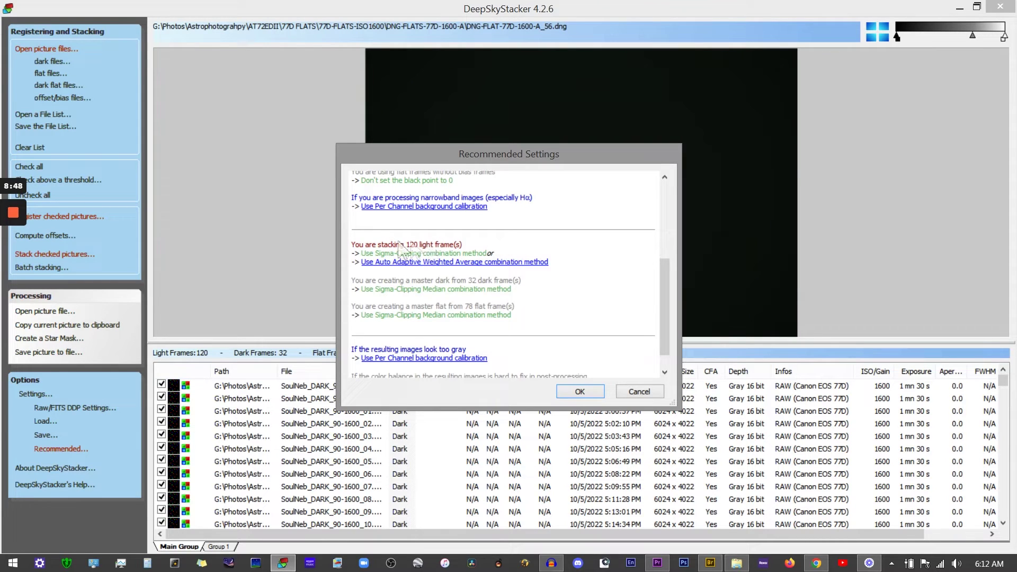
pyautogui.click(438, 263)
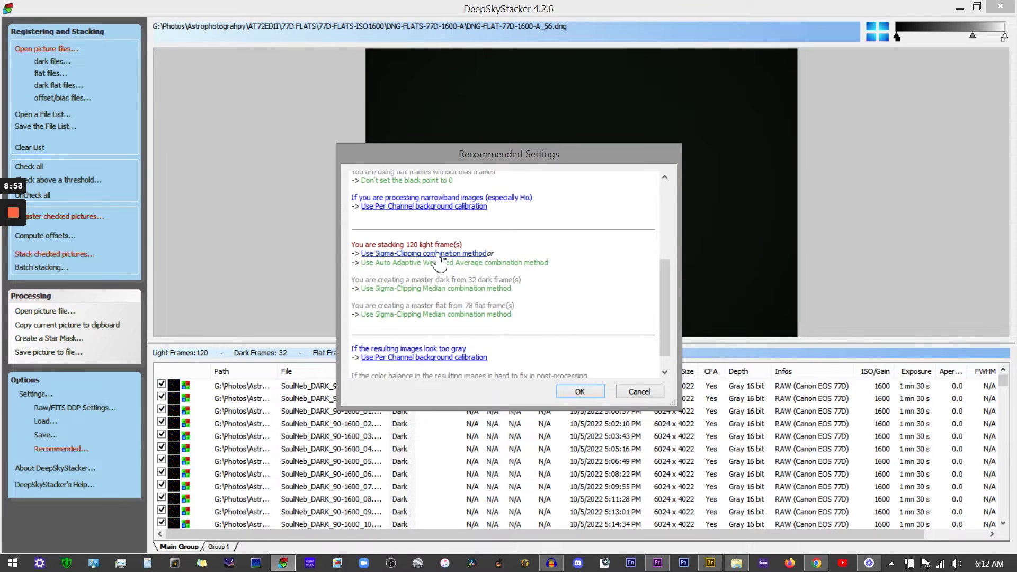
pyautogui.click(440, 254)
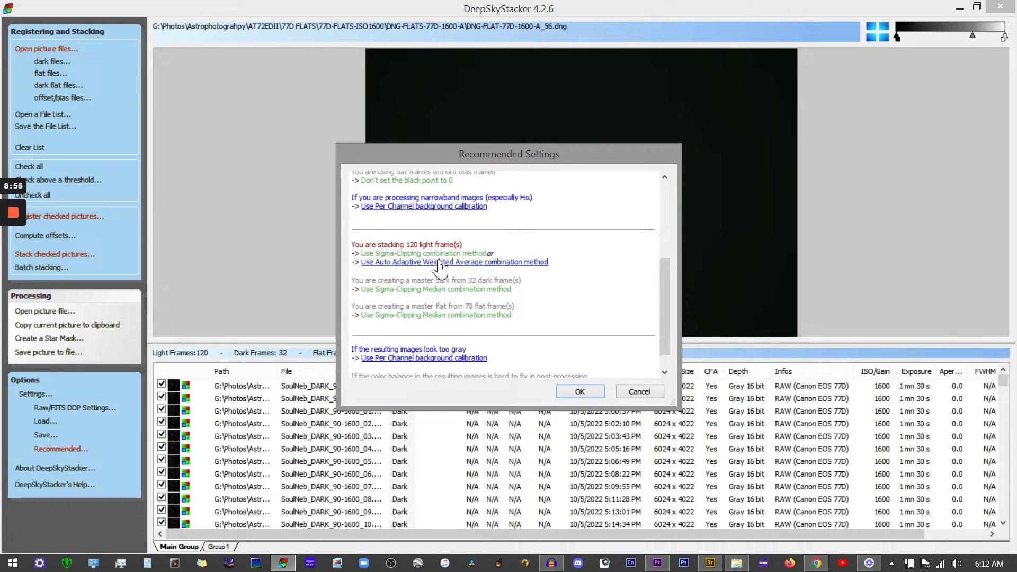
pyautogui.click(439, 263)
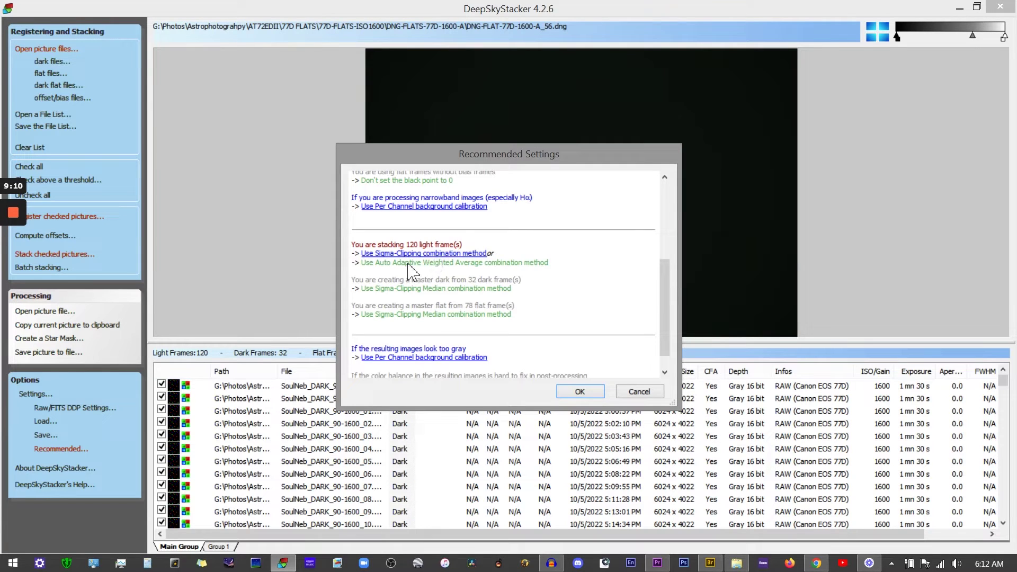
pyautogui.scroll(-1, 671, 334)
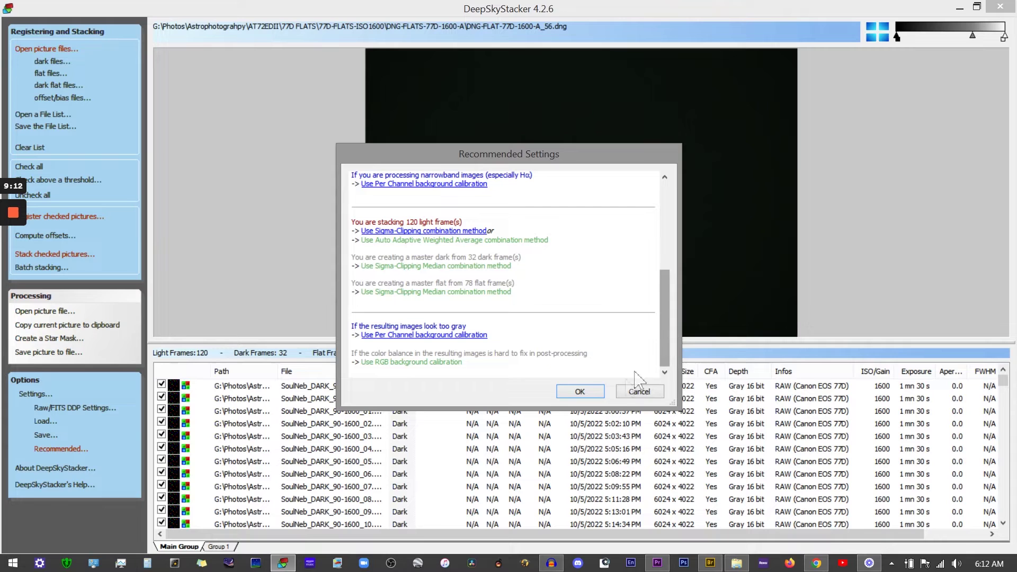
pyautogui.click(583, 392)
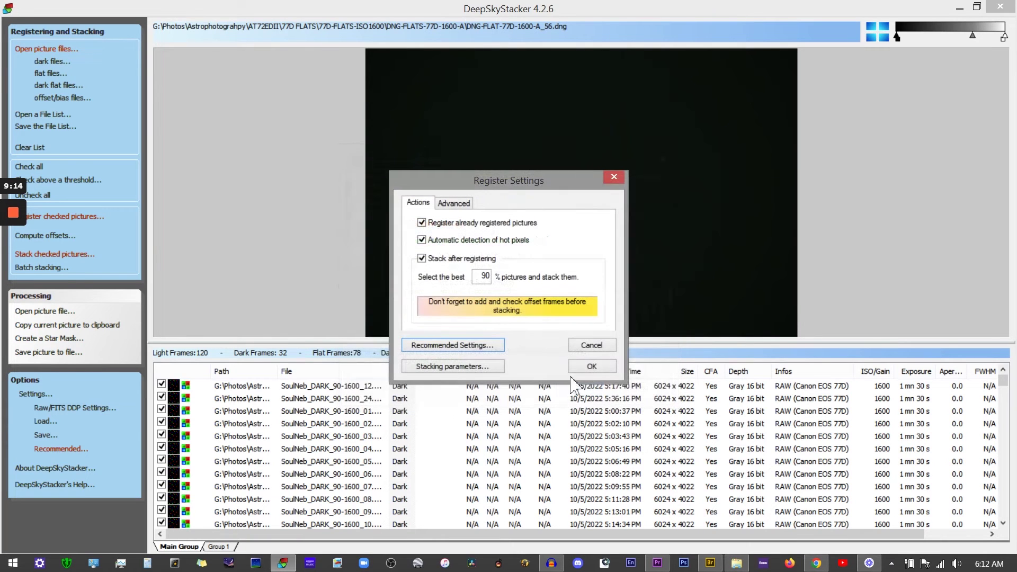
# Step: Review the Light, Result and Output stacking options, including the temporary files folder, and tick Enable 2x Drizzle
pyautogui.click(449, 367)
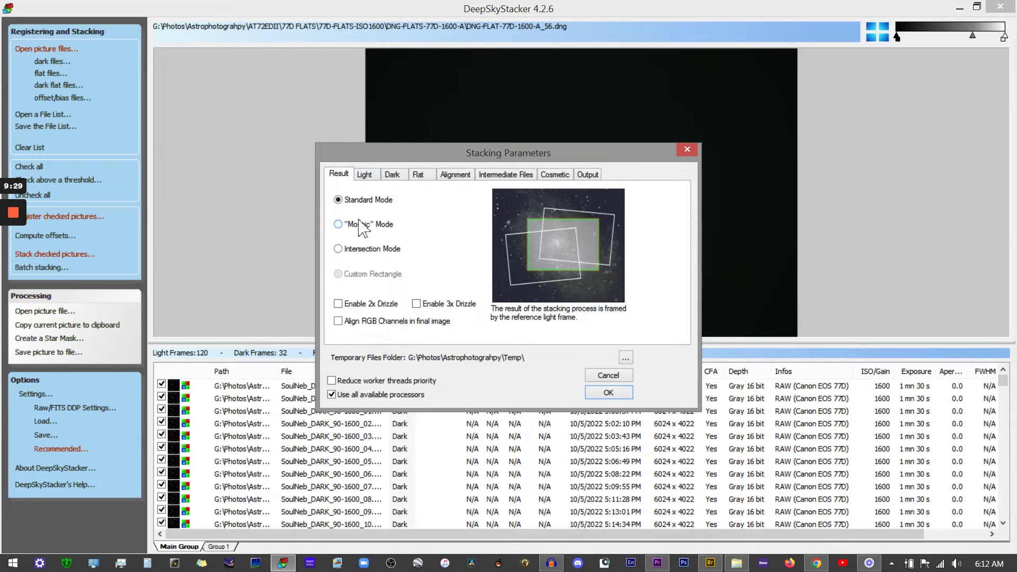
pyautogui.click(365, 176)
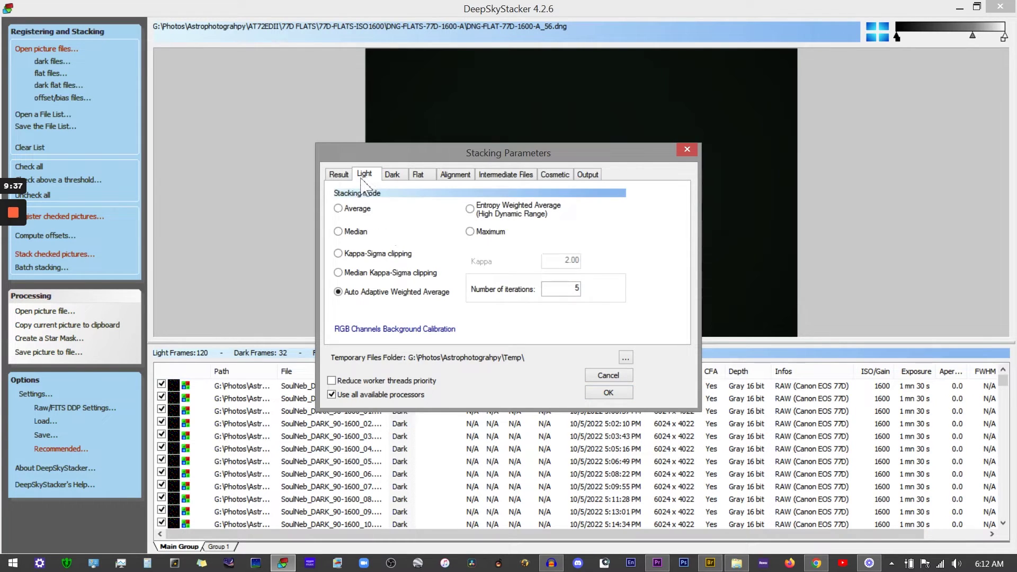
pyautogui.click(338, 176)
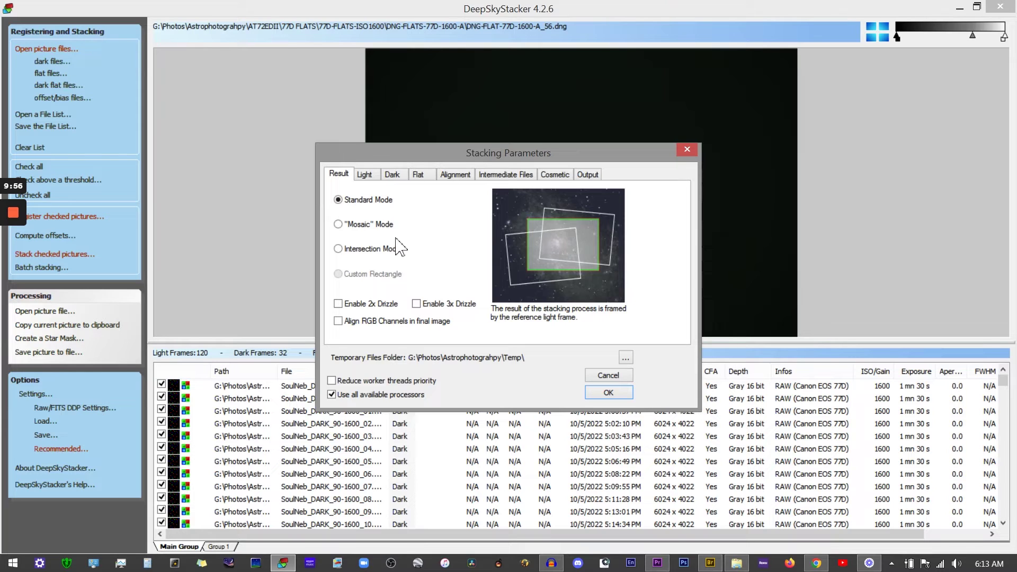
pyautogui.click(588, 174)
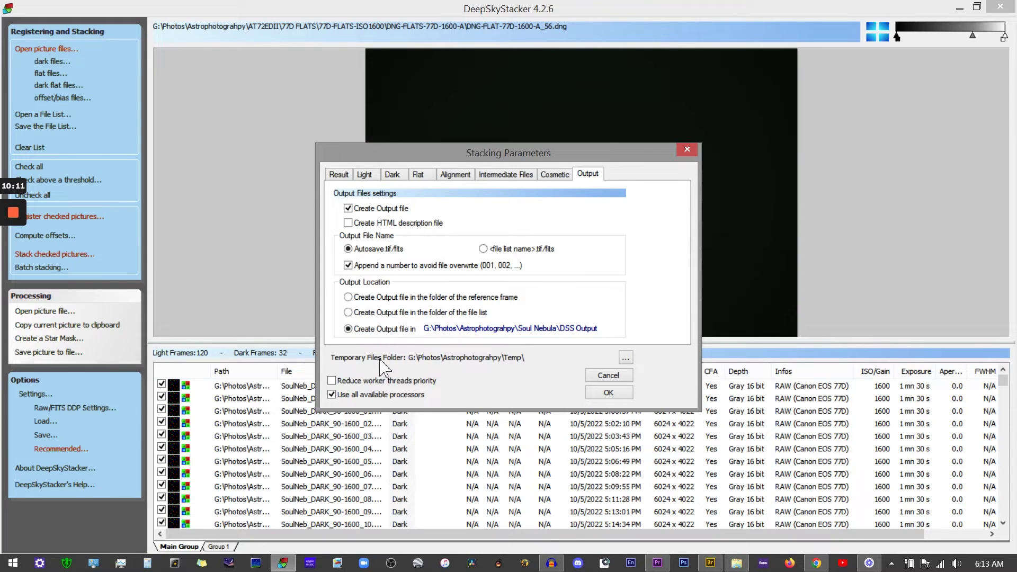
pyautogui.click(624, 356)
pyautogui.click(340, 175)
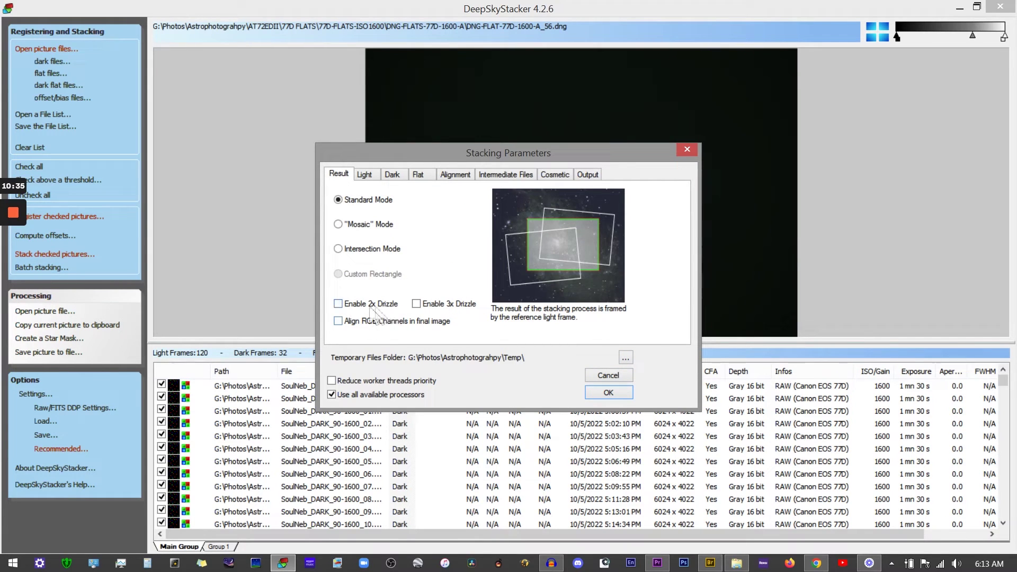
pyautogui.click(339, 304)
# Step: Keep 2x drizzle and adjust the star detection threshold from 20 % to 23 %, recounting detected stars
pyautogui.click(608, 393)
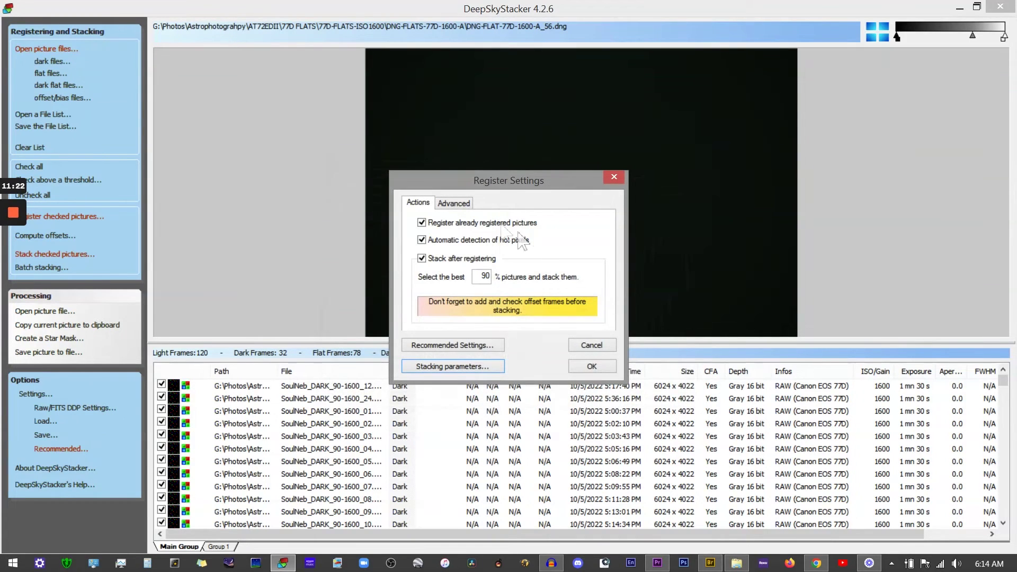
pyautogui.click(459, 205)
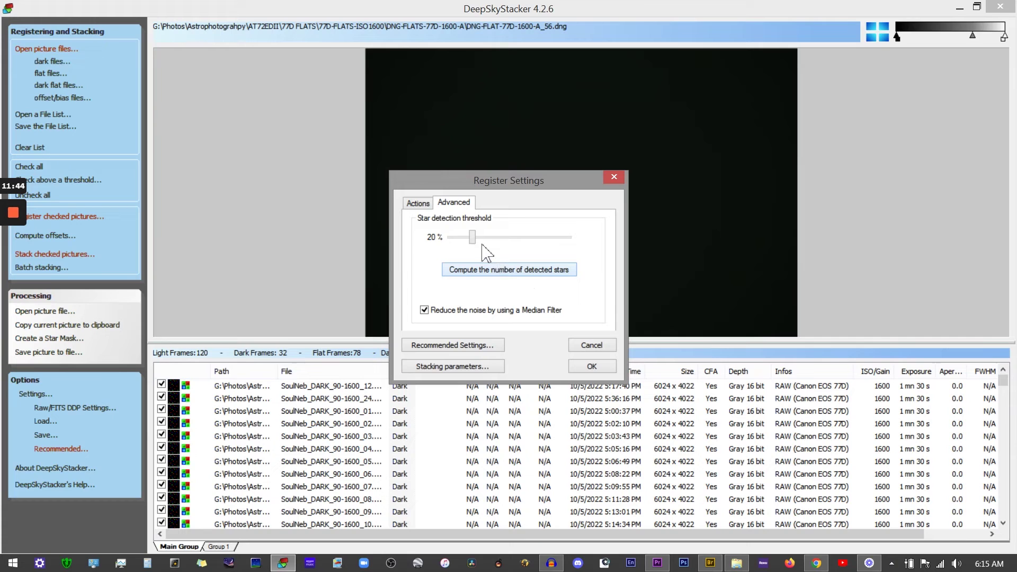
pyautogui.click(497, 271)
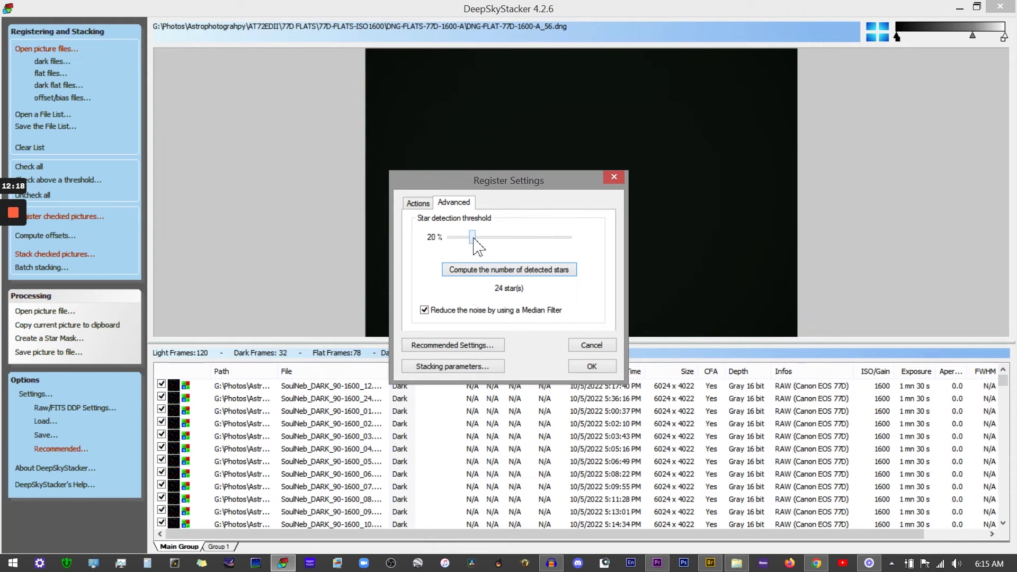
pyautogui.moveTo(475, 239); pyautogui.dragTo(463, 240)
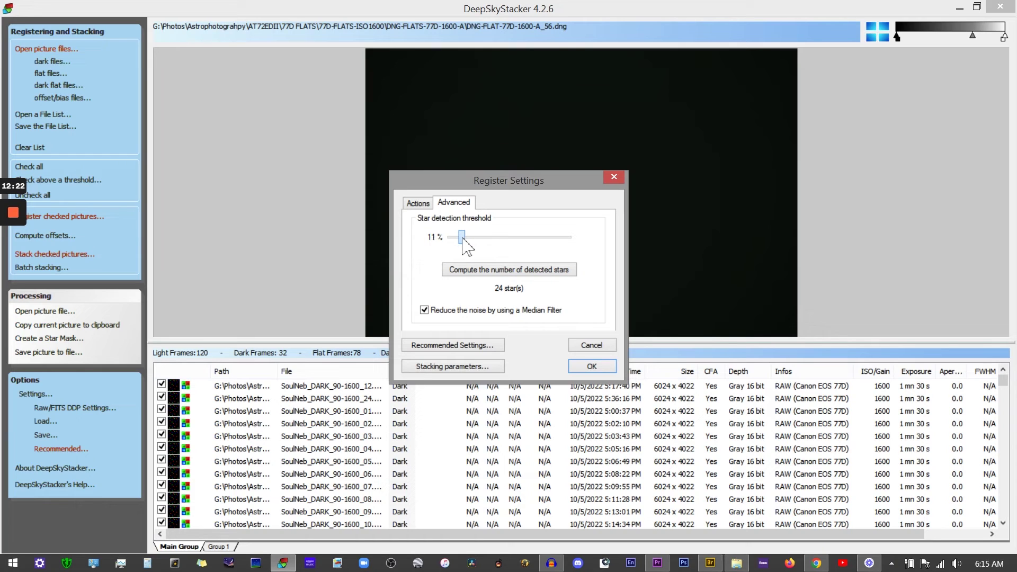
pyautogui.click(482, 271)
pyautogui.moveTo(461, 241); pyautogui.dragTo(477, 242)
pyautogui.click(614, 177)
# Step: Resize the image preview and file list panes so more light frames are visible
pyautogui.moveTo(297, 341); pyautogui.dragTo(246, 263)
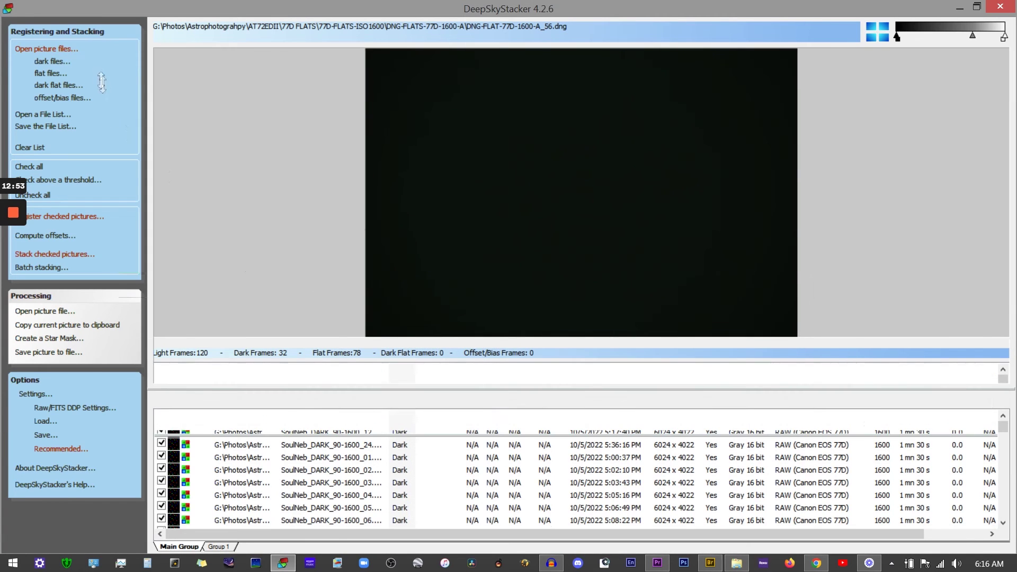
pyautogui.moveTo(102, 82); pyautogui.dragTo(259, 360)
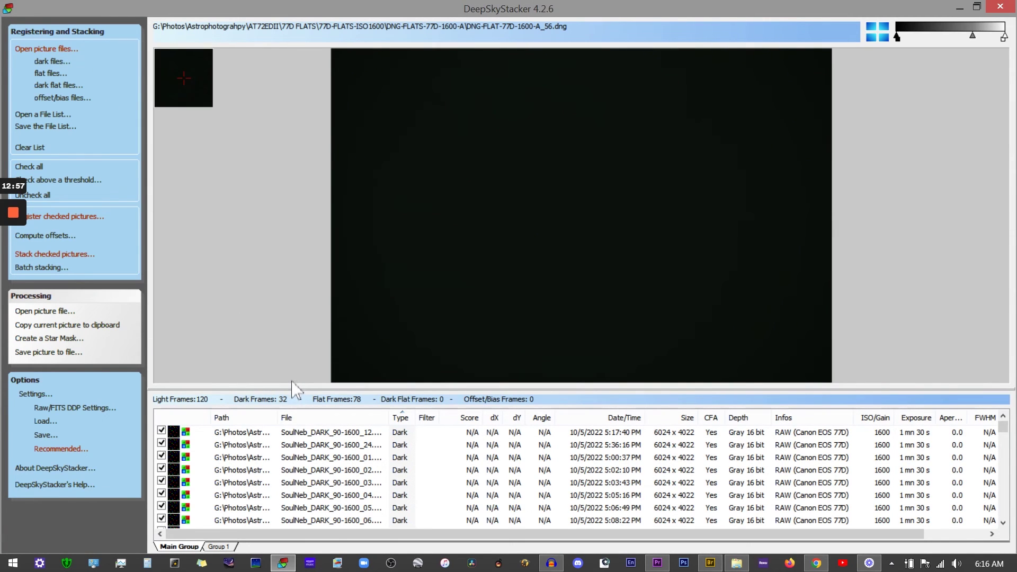
pyautogui.moveTo(293, 389); pyautogui.dragTo(293, 249)
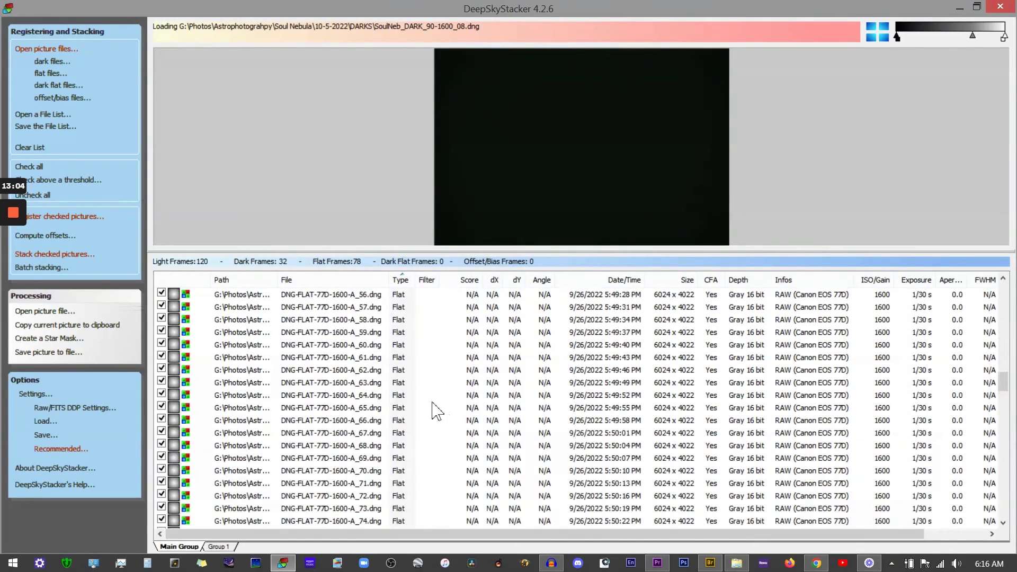
pyautogui.scroll(-8, 438, 411)
pyautogui.scroll(2, 422, 381)
pyautogui.click(403, 358)
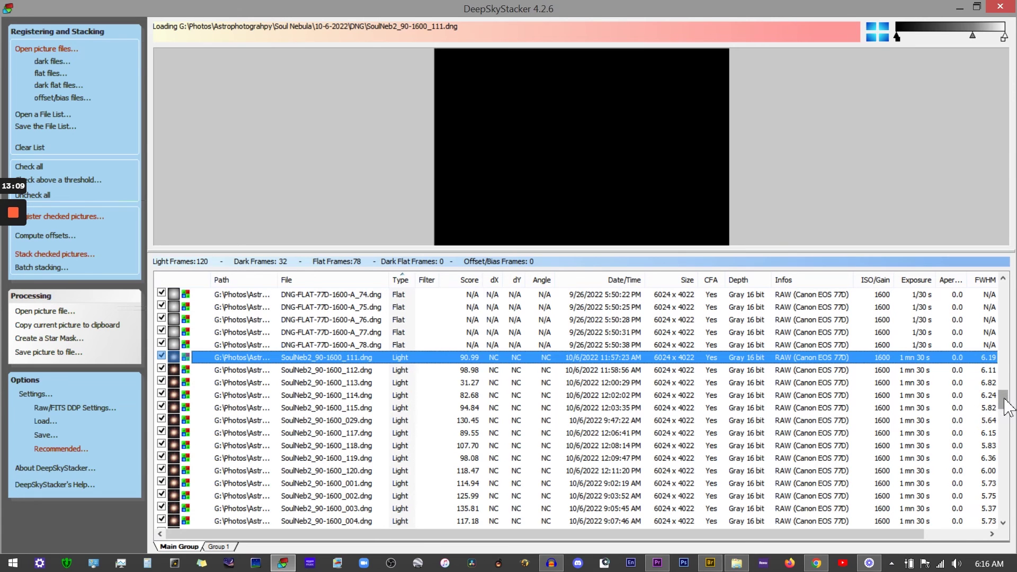
# Step: Mark light frame SoulNeb2_90-1600_030.dng, scoring 97.25, as the alignment reference frame
pyautogui.moveTo(1005, 401); pyautogui.dragTo(1005, 507)
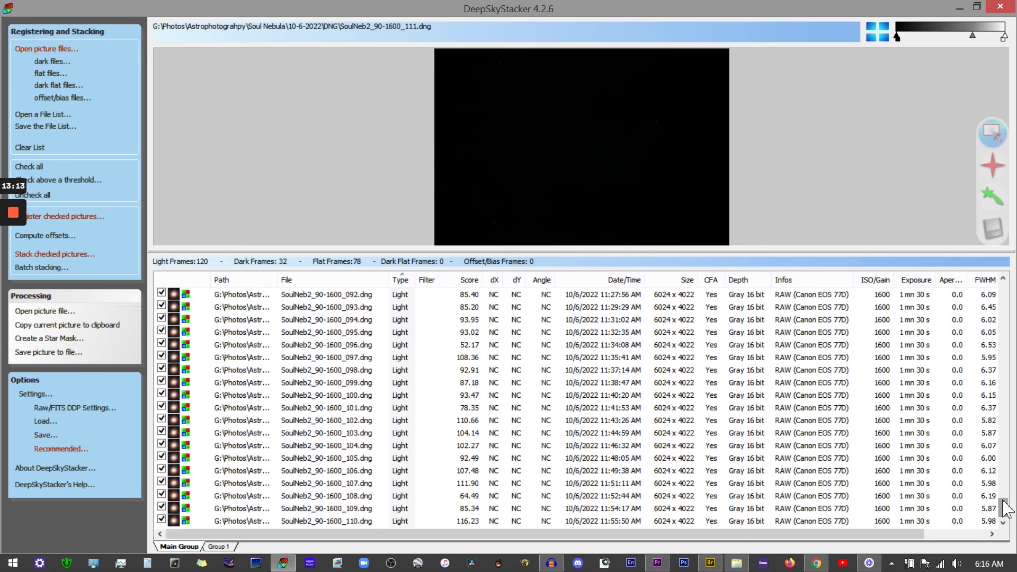
pyautogui.moveTo(1005, 509); pyautogui.dragTo(1004, 436)
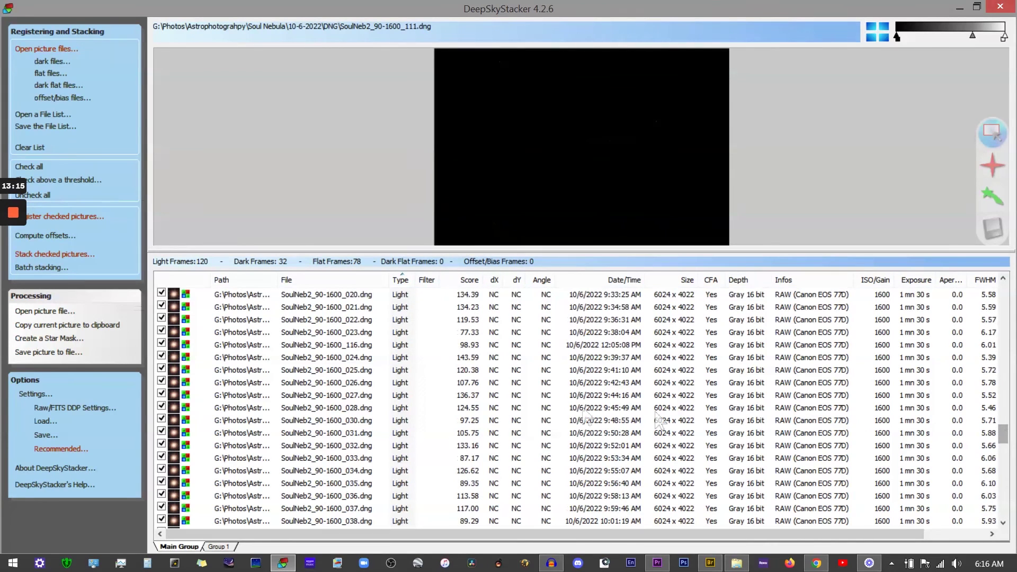
pyautogui.click(361, 423)
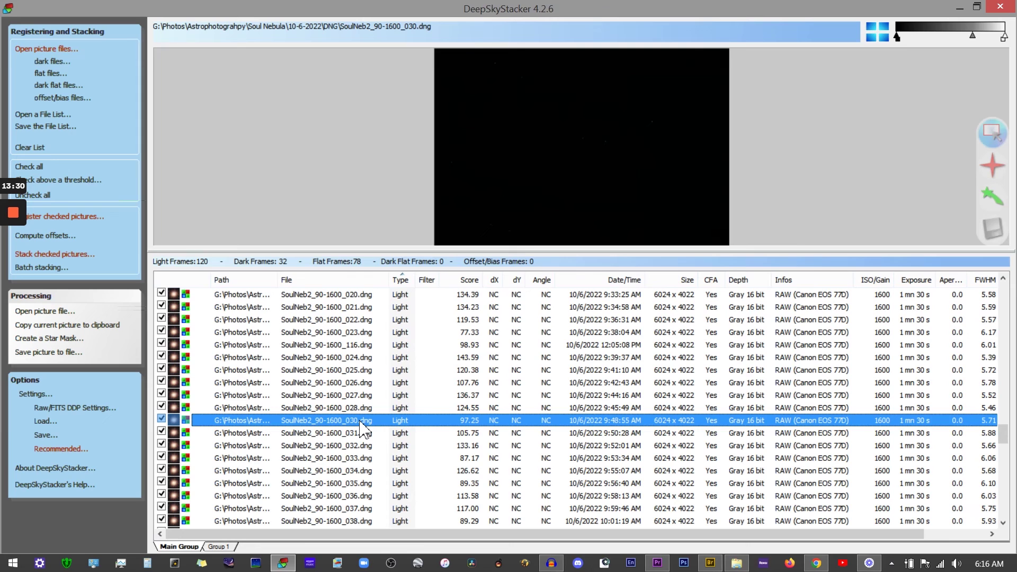
pyautogui.rightClick(360, 422)
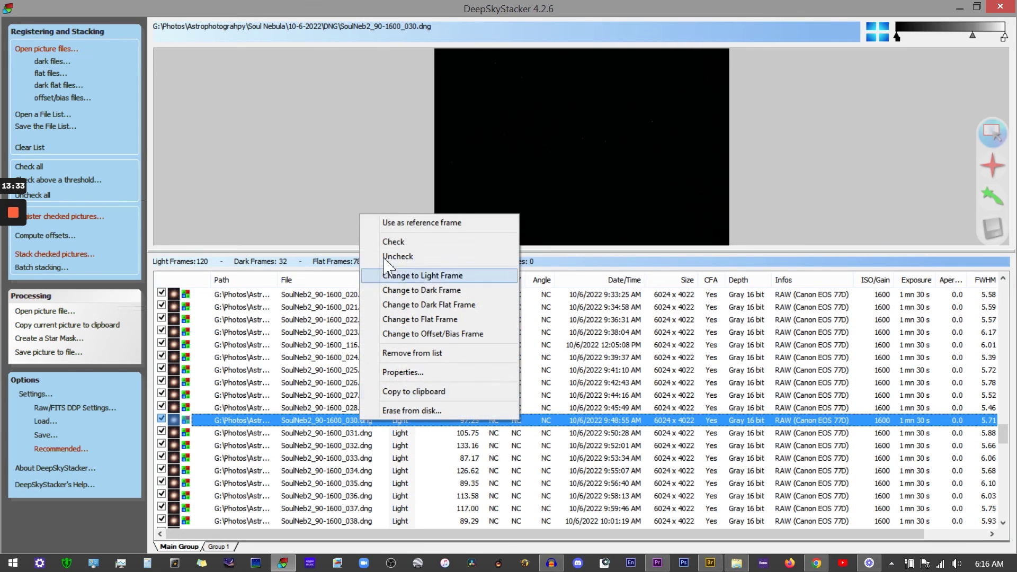
pyautogui.click(440, 225)
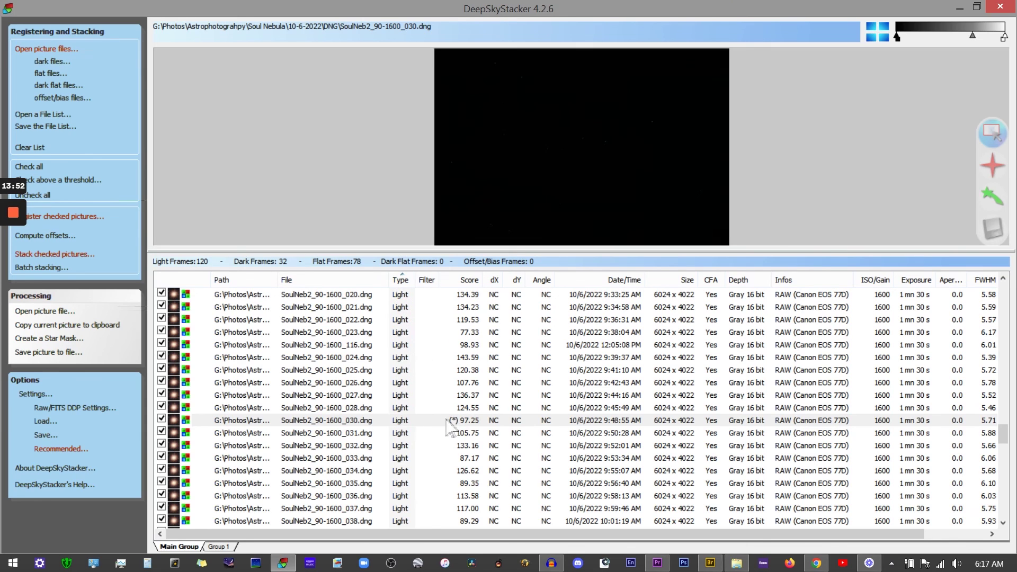
pyautogui.click(429, 421)
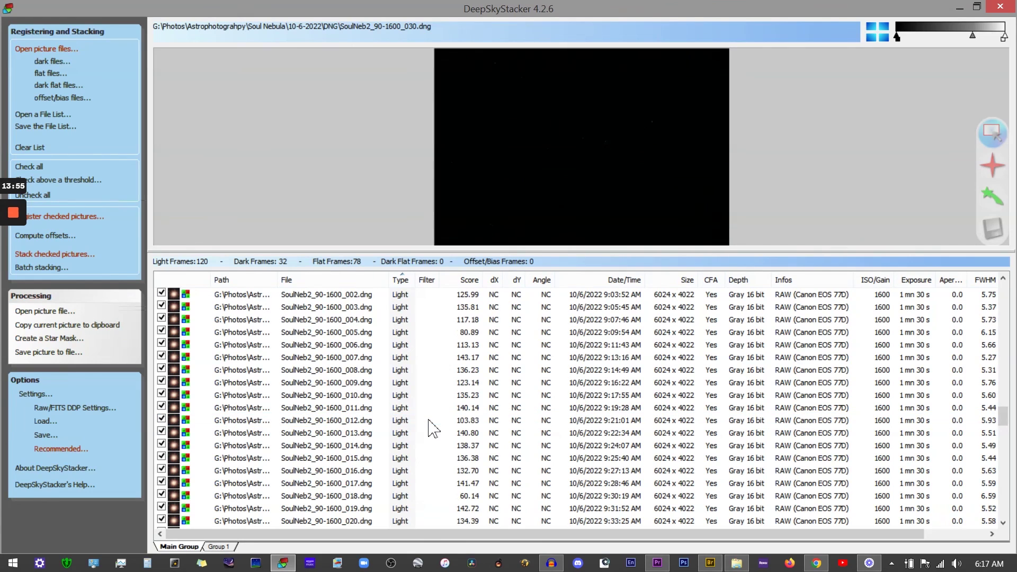
pyautogui.scroll(-2, 430, 413)
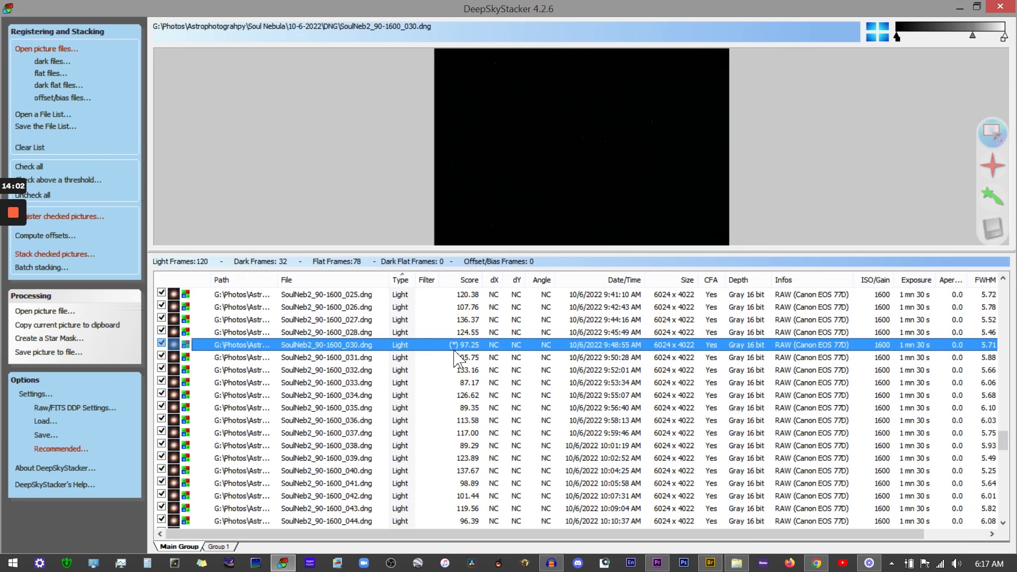
pyautogui.scroll(20, 432, 365)
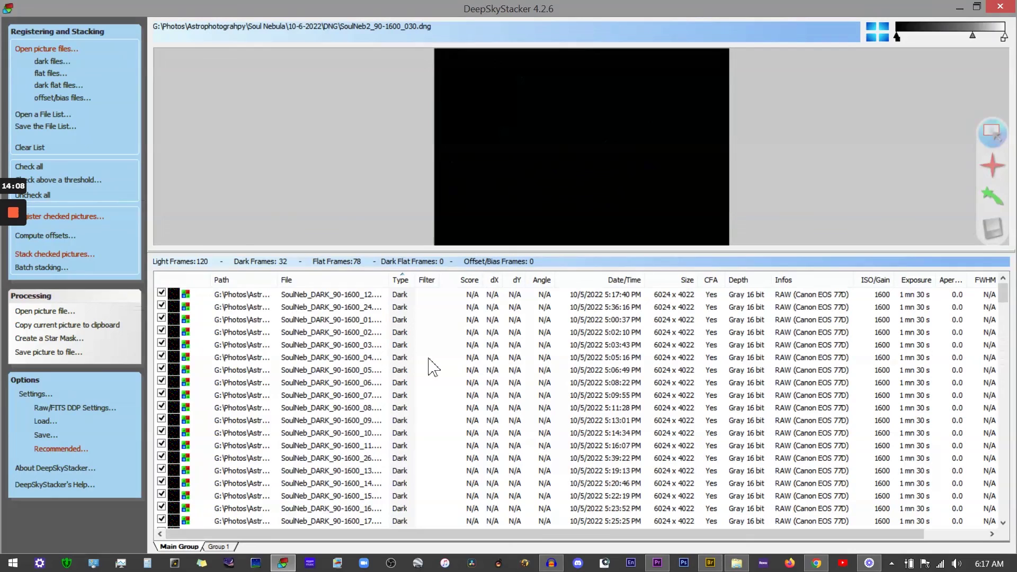